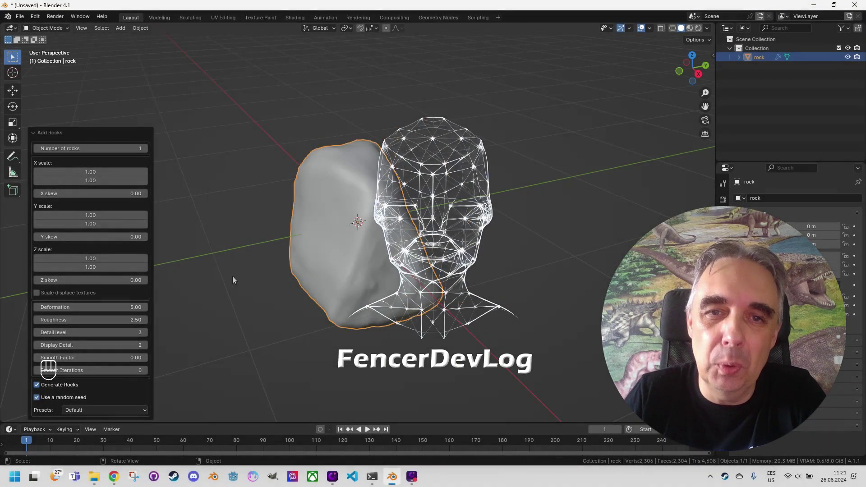
Reopen Add Rocks via Adjust Last Operation and raise the rock's Deformation toward 7.65
{"action": "left_click", "coordinate": [212, 278]}
{"action": "left_click", "coordinate": [35, 17]}
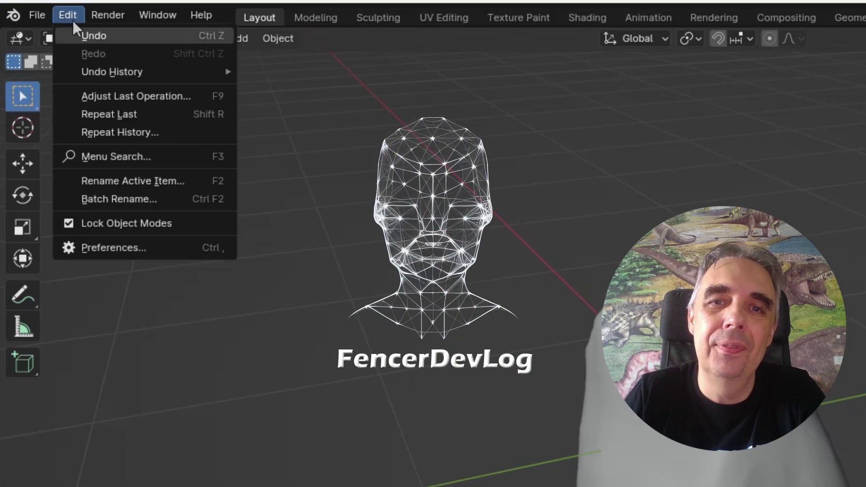
{"action": "key", "text": "F9"}
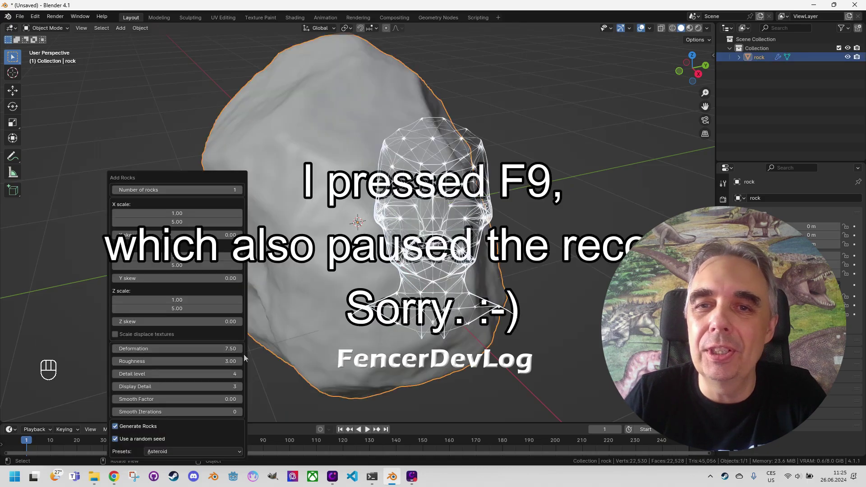
{"action": "left_click_drag", "start_coordinate": [243, 354], "coordinate": [239, 350]}
Uncheck Use a random seed so the rock uses a fixed user seed
{"action": "left_click", "coordinate": [115, 439]}
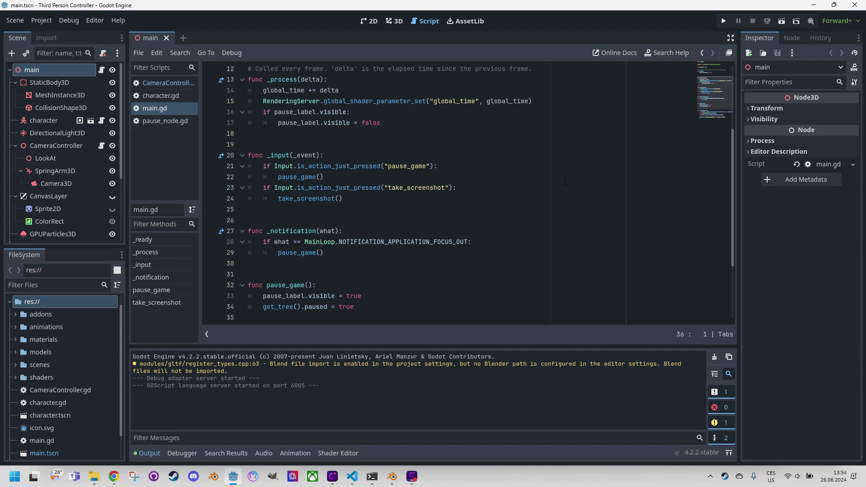
Return to Blender and select the asteroid rock object
{"action": "left_click", "coordinate": [392, 477]}
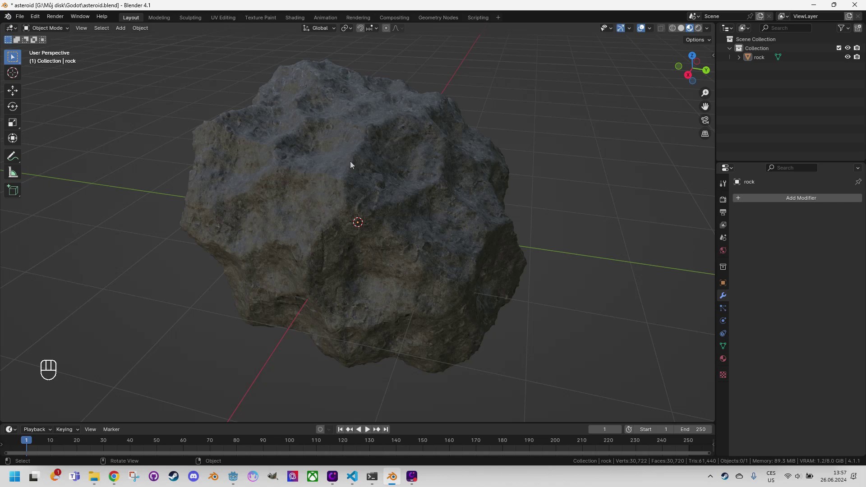
{"action": "left_click", "coordinate": [350, 164]}
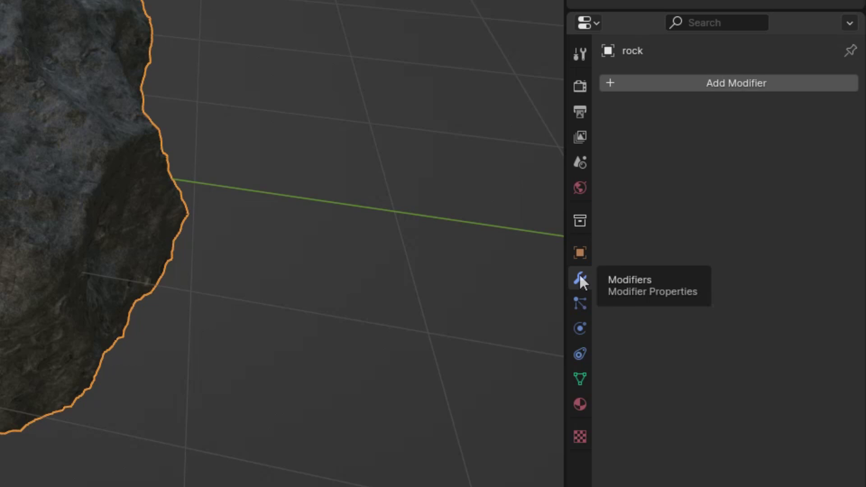
Add a Decimate modifier to the rock from the Generate modifier list
{"action": "left_click", "coordinate": [671, 82]}
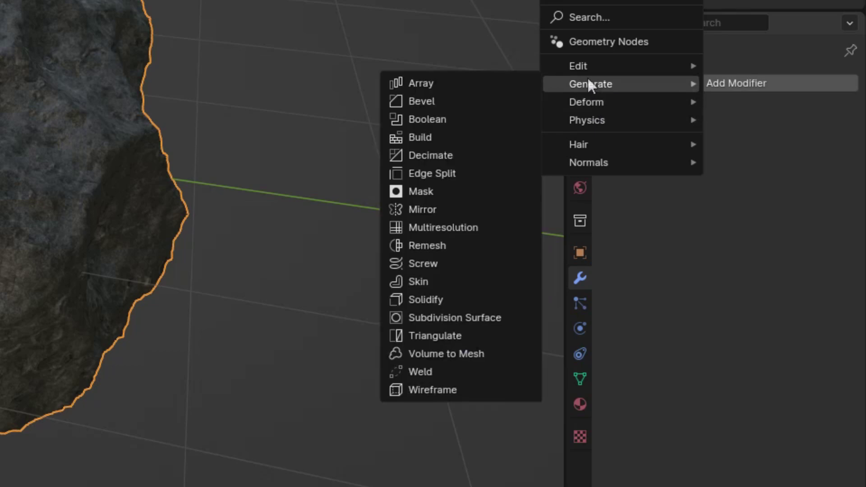
{"action": "left_click", "coordinate": [446, 156]}
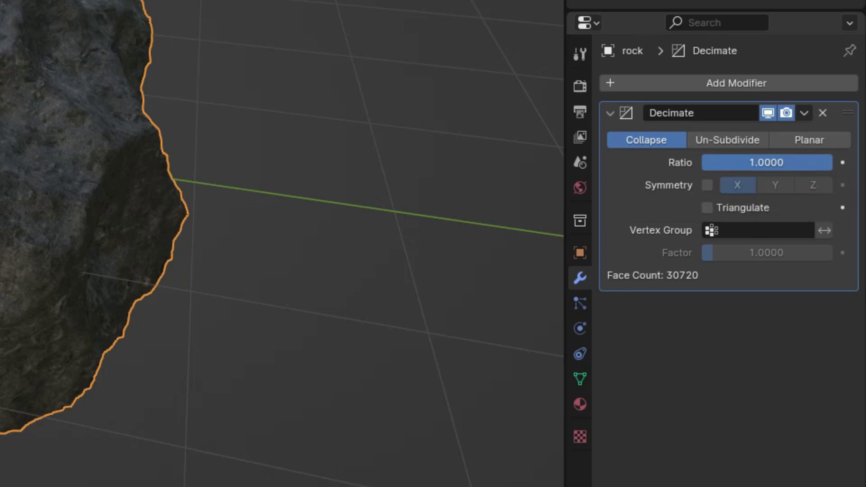
Lower the Decimate ratio to about 0.0136 (829 faces), inspect the rock, then delete the modifier
{"action": "left_click_drag", "start_coordinate": [832, 163], "coordinate": [744, 162]}
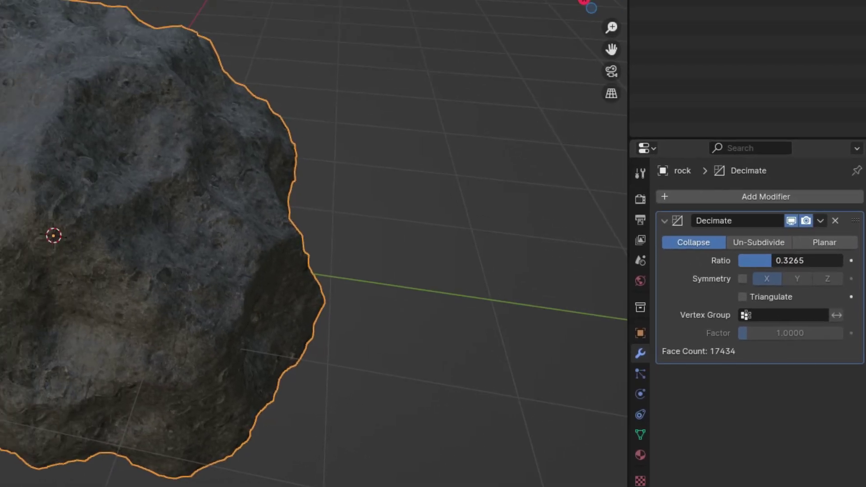
{"action": "left_click_drag", "start_coordinate": [772, 260], "coordinate": [739, 260]}
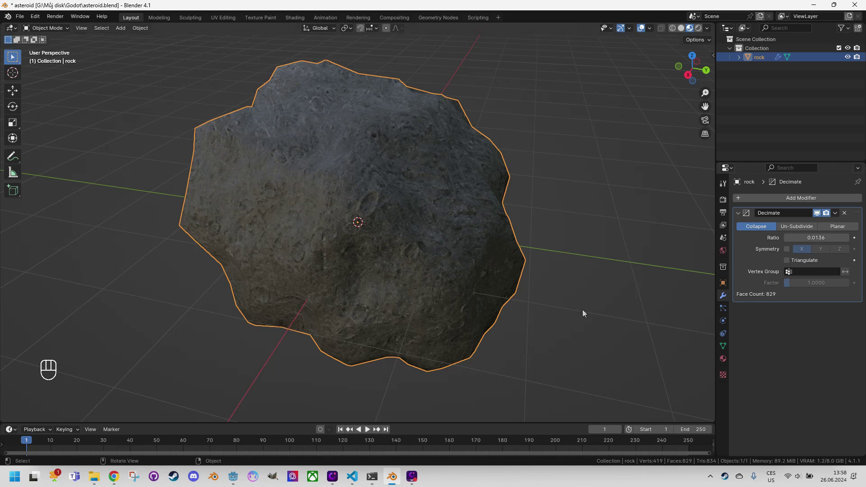
{"action": "middle_click_drag", "start_coordinate": [362, 231], "coordinate": [367, 265]}
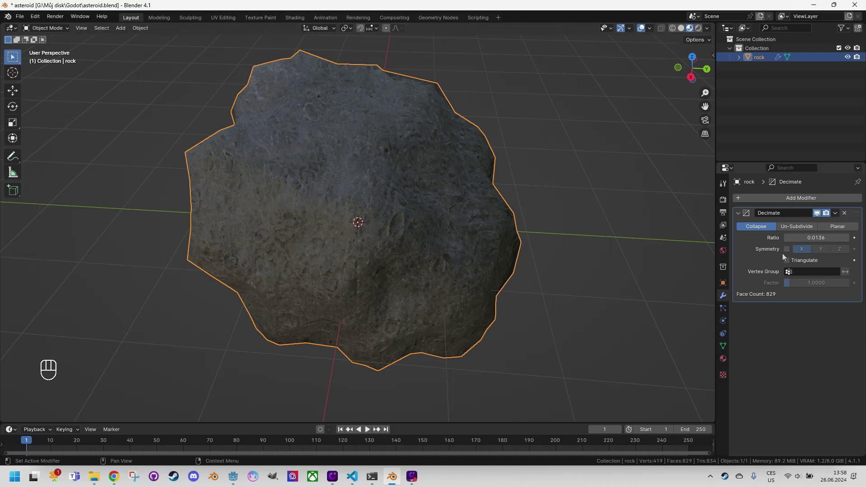
{"action": "left_click", "coordinate": [844, 213]}
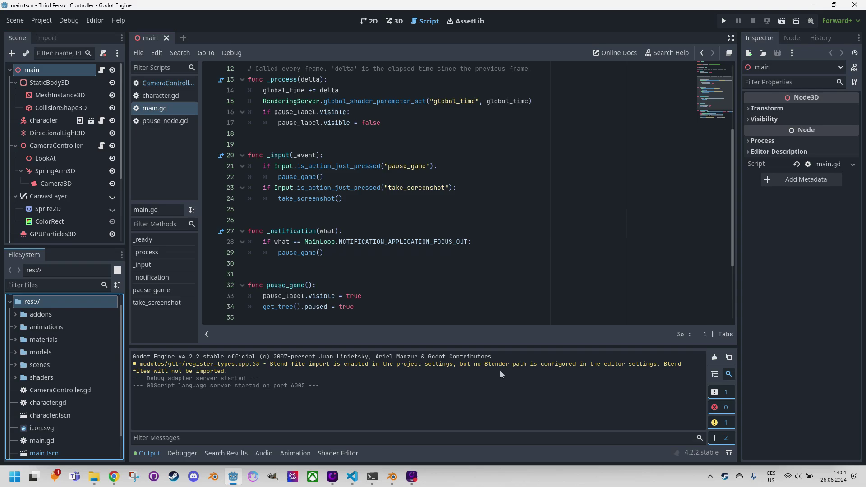
Open Editor Settings filtered by 'blender' and show the FileSystem > Import Blender options
{"action": "left_click", "coordinate": [95, 20]}
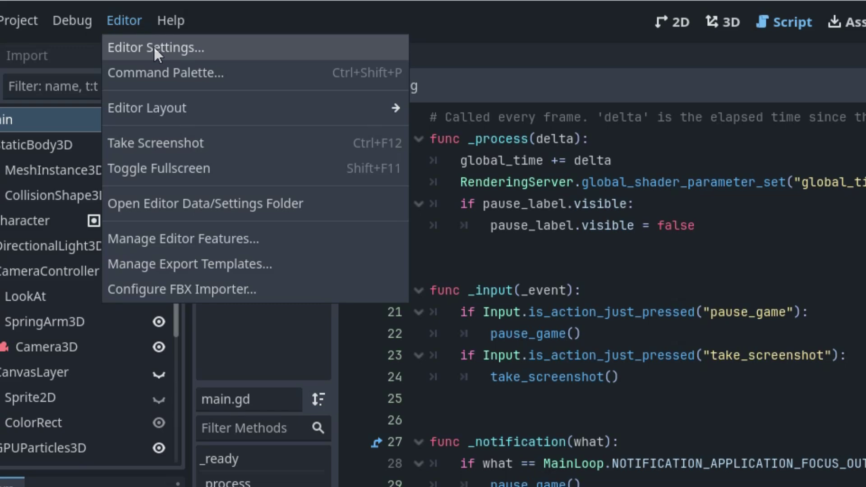
{"action": "left_click", "coordinate": [155, 47]}
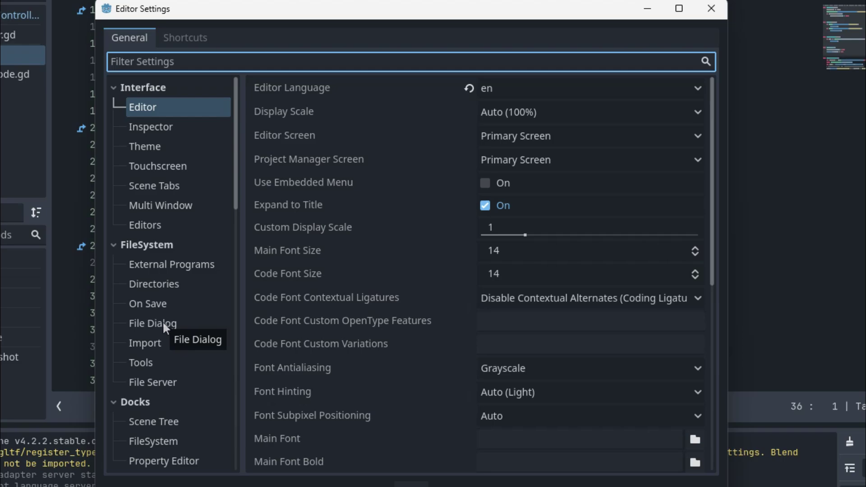
{"action": "type", "text": "blender"}
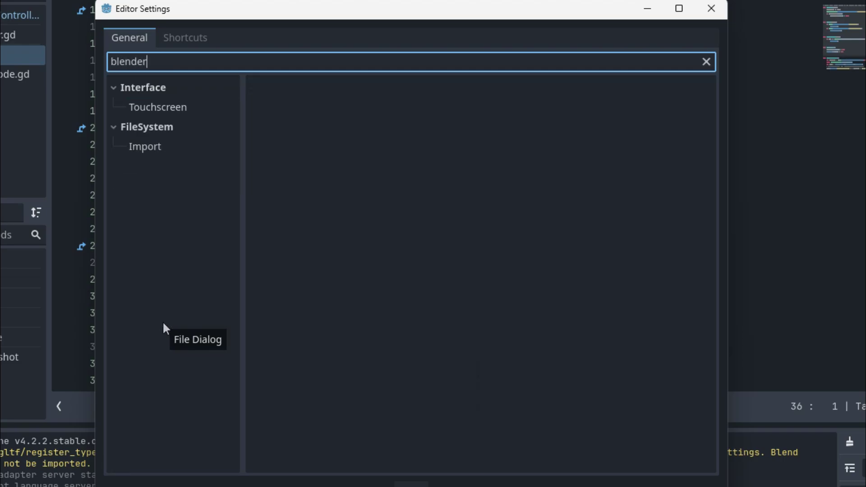
{"action": "left_click", "coordinate": [151, 149]}
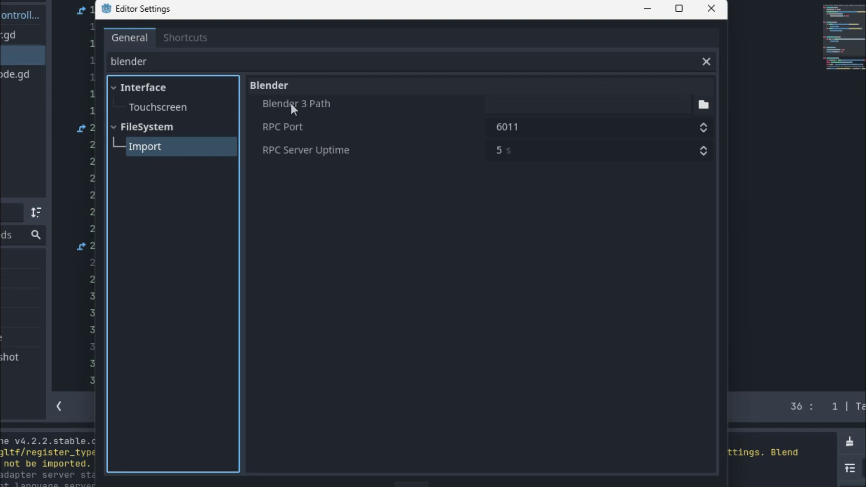
{"action": "mouse_move", "coordinate": [291, 104]}
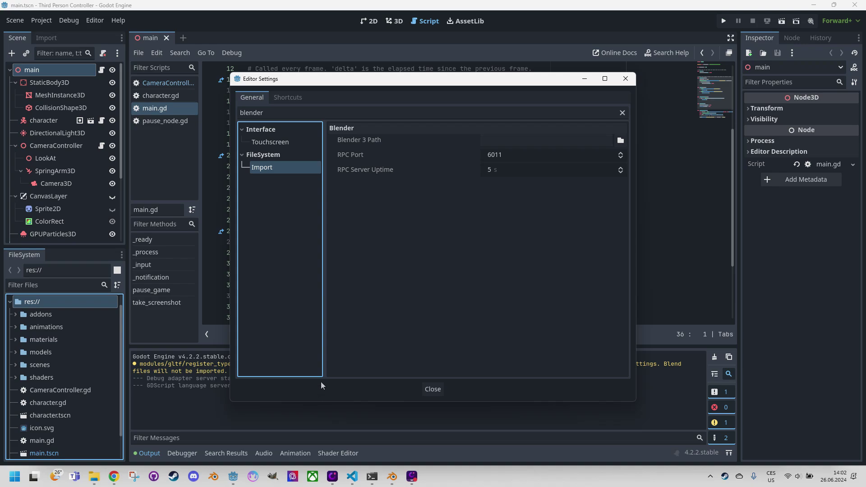
Open Blender's local install folder from the Steam library via Manage > Browse local files
{"action": "left_click", "coordinate": [174, 476]}
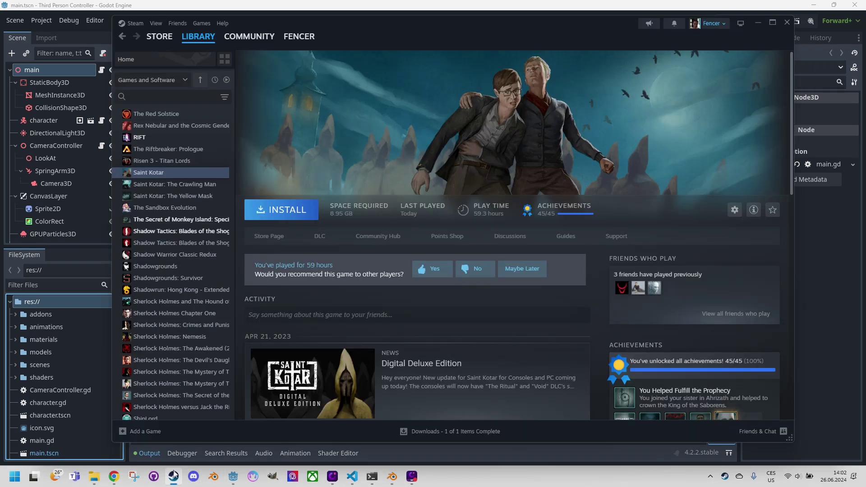
{"action": "left_click", "coordinate": [155, 266]}
{"action": "scroll", "coordinate": [193, 219], "scroll_direction": "up", "scroll_amount": 3}
{"action": "scroll", "coordinate": [193, 215], "scroll_direction": "up", "scroll_amount": 15}
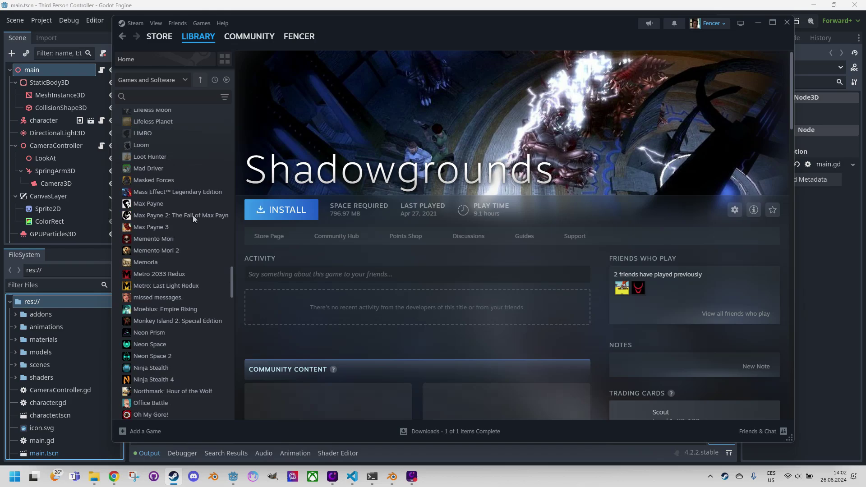
{"action": "scroll", "coordinate": [193, 213], "scroll_direction": "up", "scroll_amount": 6}
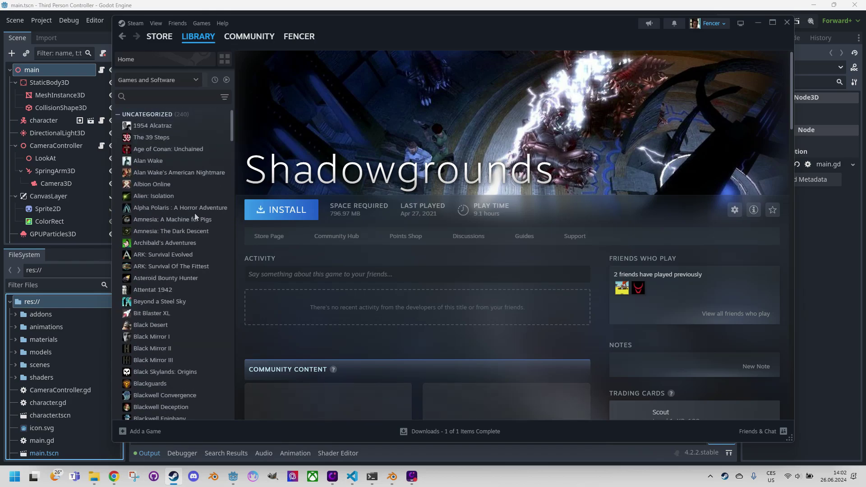
{"action": "left_click", "coordinate": [159, 320]}
{"action": "right_click", "coordinate": [159, 321]}
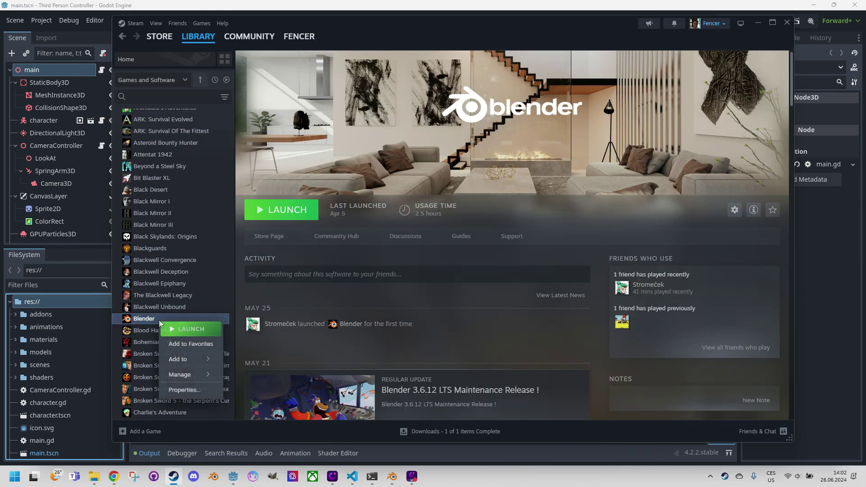
{"action": "mouse_move", "coordinate": [190, 374]}
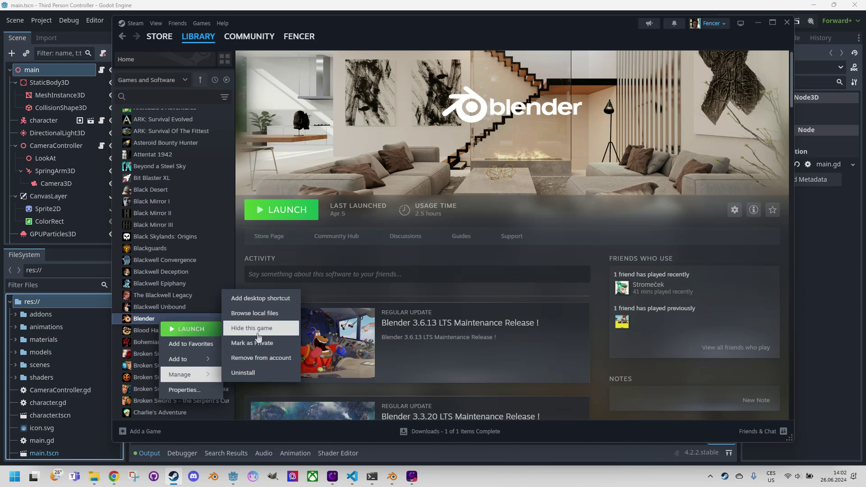
{"action": "left_click", "coordinate": [255, 314]}
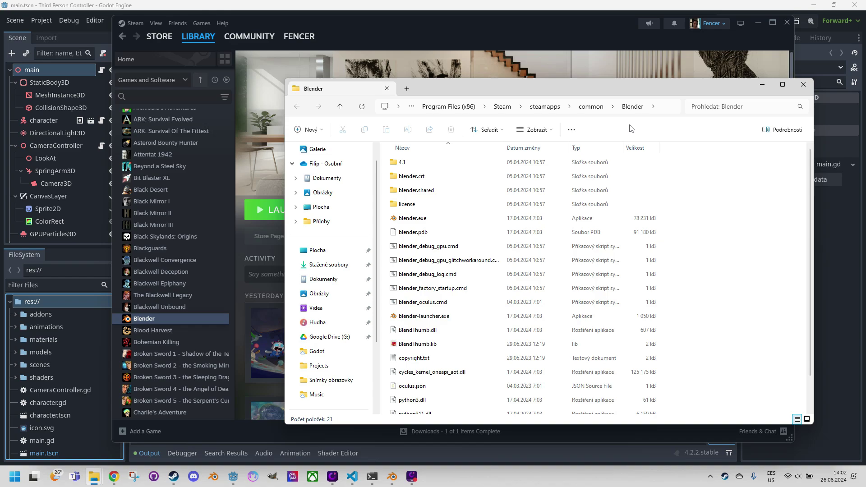
Copy the Blender folder's address as text and return to Godot
{"action": "right_click", "coordinate": [640, 111]}
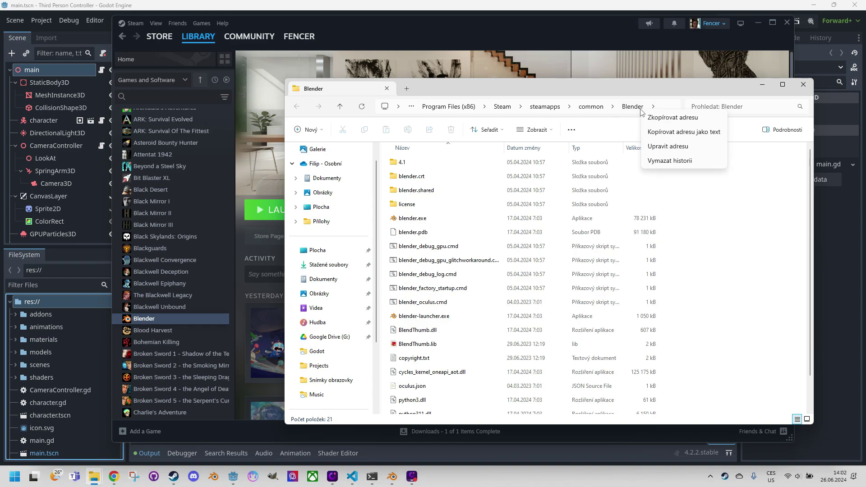
{"action": "left_click", "coordinate": [672, 130]}
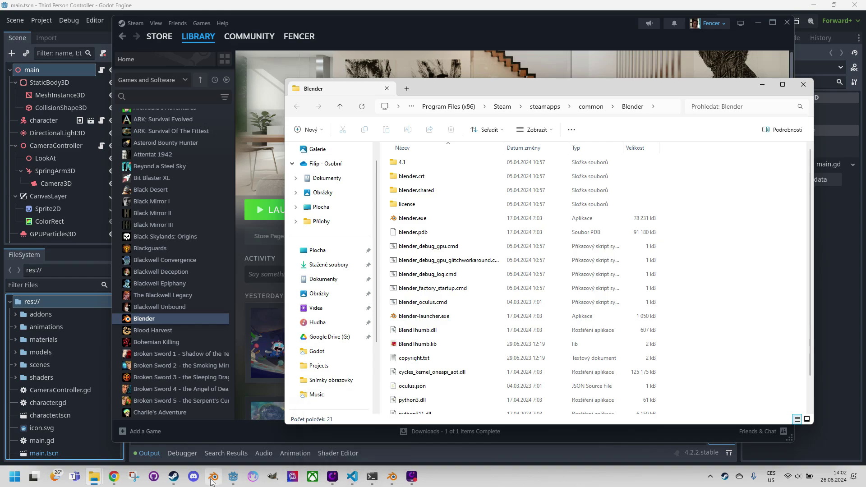
{"action": "left_click", "coordinate": [233, 476]}
Set Blender 3 Path to the Steam Blender install folder by pasting the copied address
{"action": "left_click", "coordinate": [621, 142]}
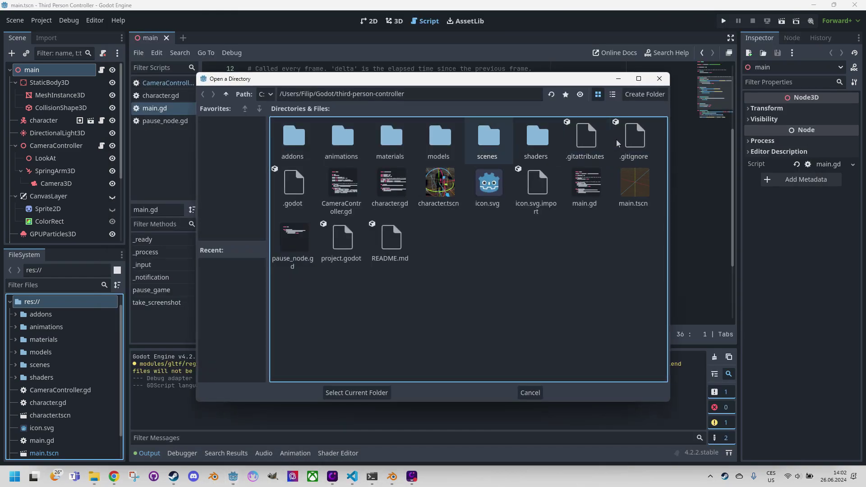
{"action": "left_click_drag", "start_coordinate": [424, 94], "coordinate": [259, 97]}
{"action": "type", "text": "C:\\Program Files (x86)\\Steam\\steamapps\\common\\Blender"}
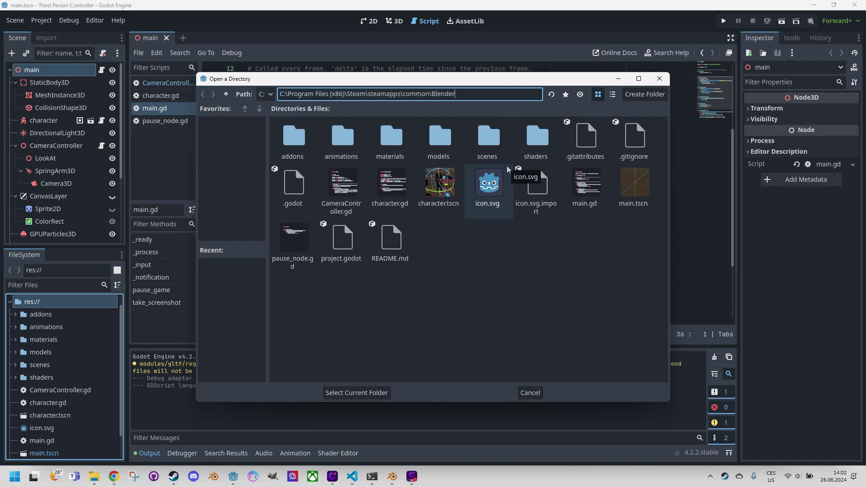
{"action": "key", "text": "Return"}
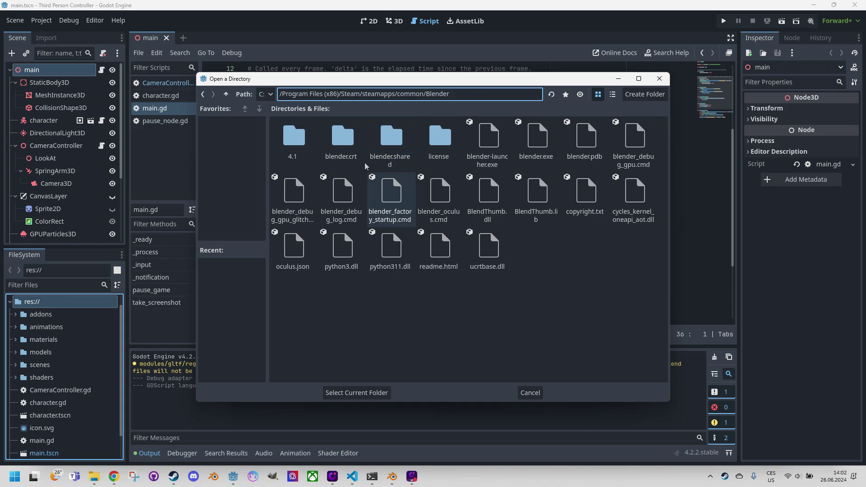
{"action": "left_click", "coordinate": [538, 140]}
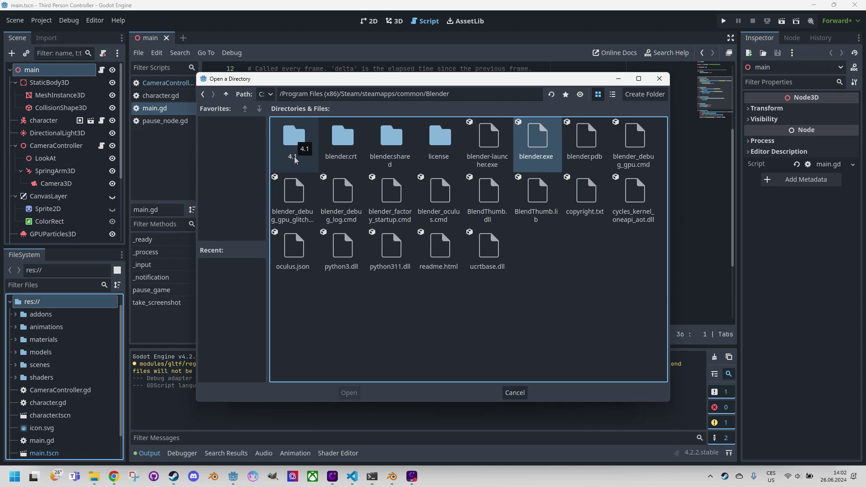
{"action": "left_click", "coordinate": [433, 347]}
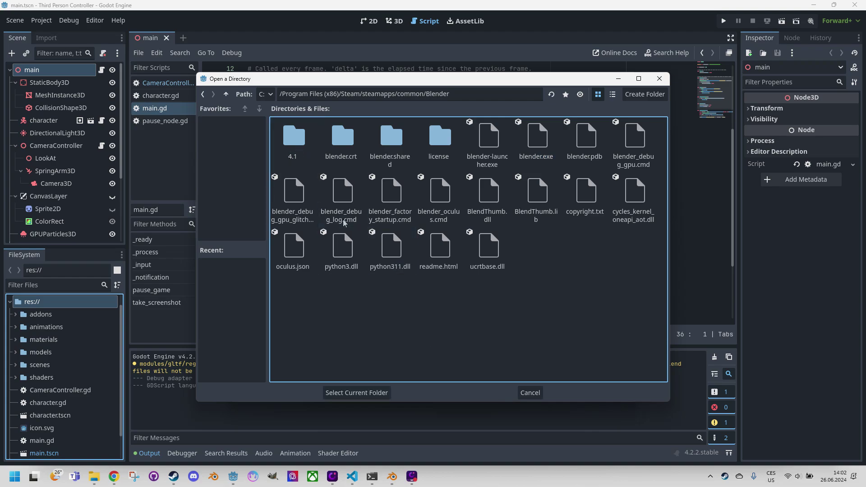
{"action": "left_click", "coordinate": [356, 392]}
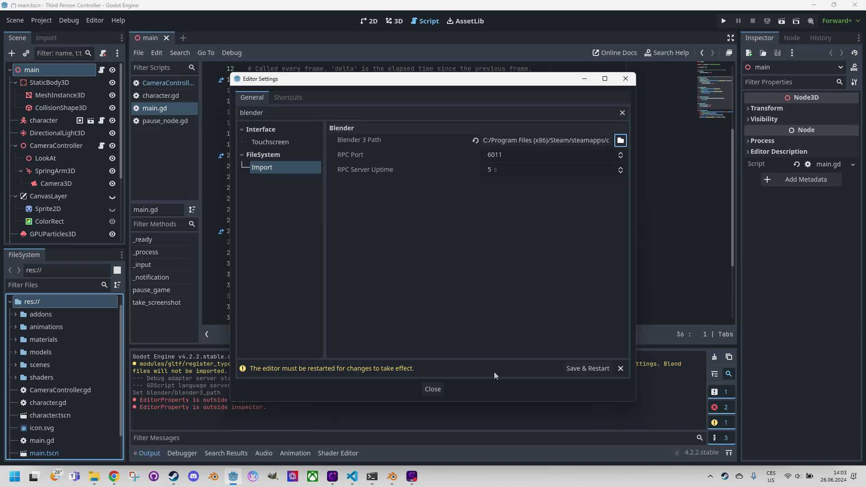
Save the settings and restart Godot to apply the new Blender path
{"action": "left_click", "coordinate": [597, 369]}
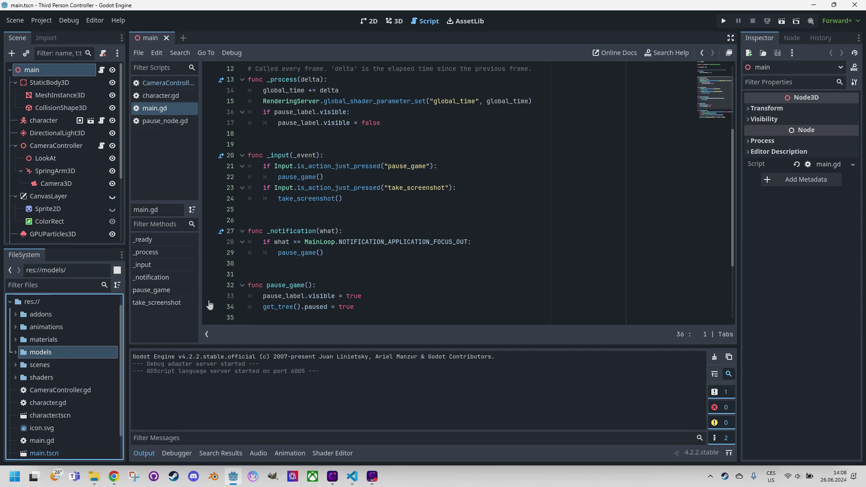
Drag asteroid.blend from File Explorer into the Godot project's models folder
{"action": "left_click", "coordinate": [94, 476]}
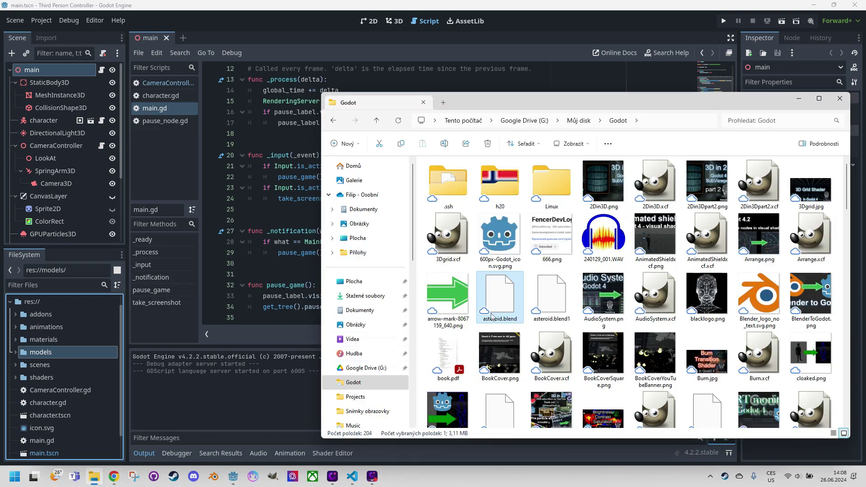
{"action": "left_click_drag", "start_coordinate": [505, 294], "coordinate": [38, 356]}
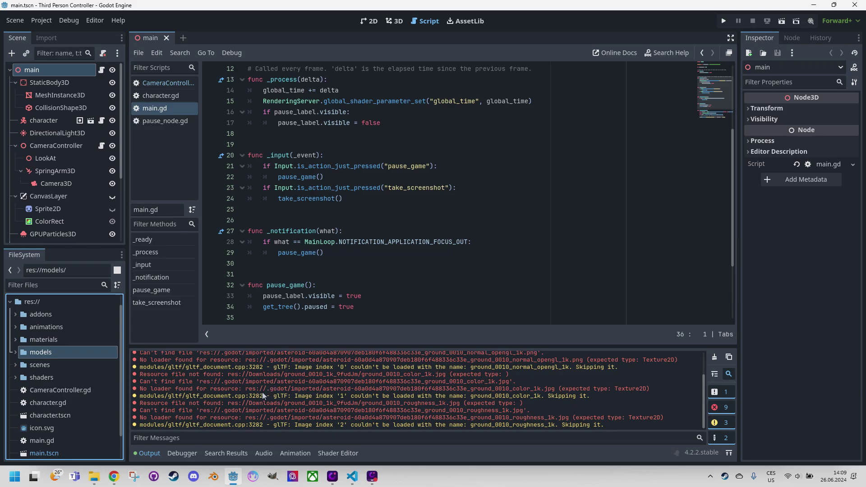
{"action": "left_click_drag", "start_coordinate": [200, 382], "coordinate": [214, 382]}
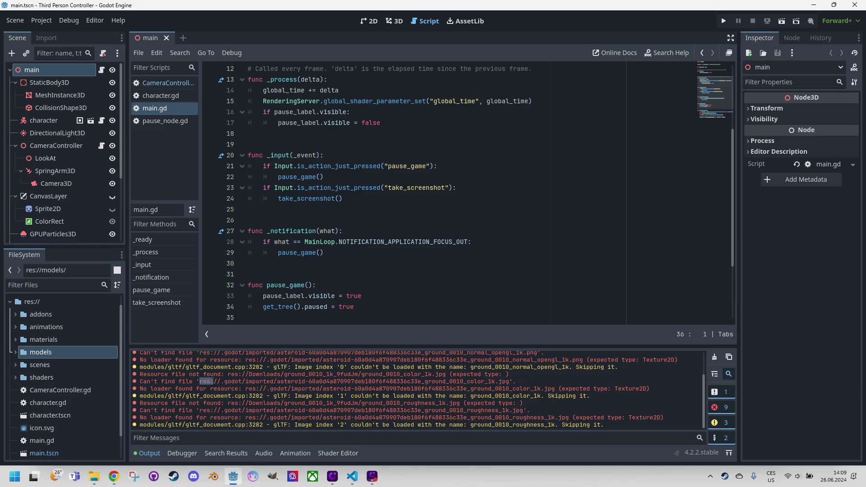
{"action": "left_click", "coordinate": [209, 377]}
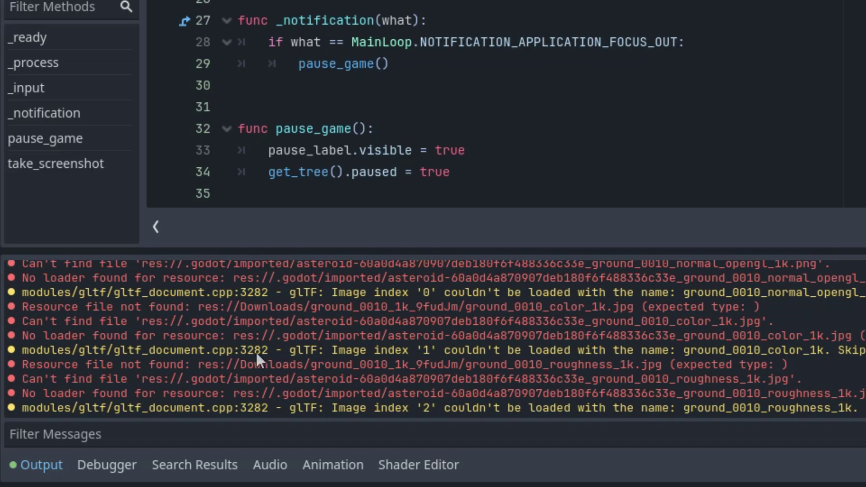
{"action": "left_click_drag", "start_coordinate": [324, 307], "coordinate": [471, 309]}
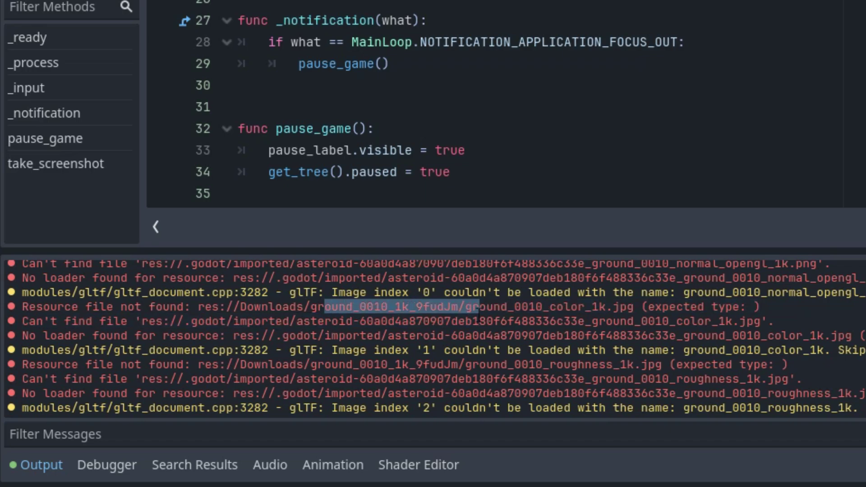
{"action": "left_click", "coordinate": [460, 313]}
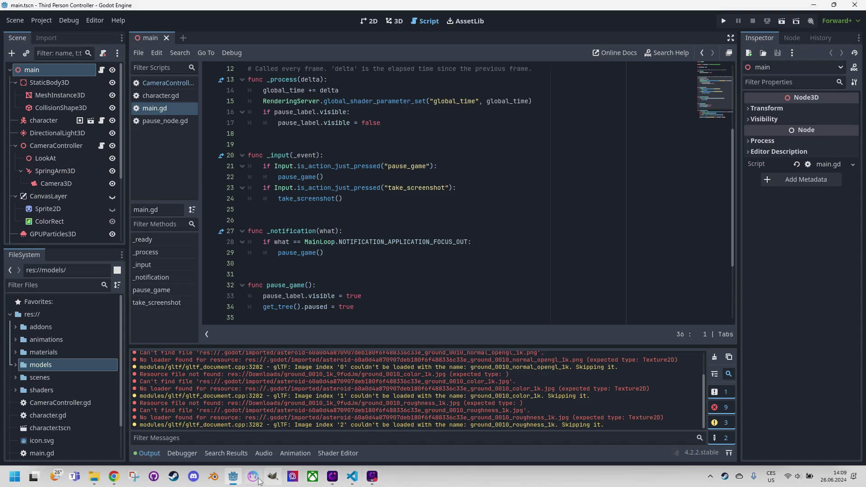
Open asteroid.blend in Blender, pack its external textures with Pack Resources, and save the file
{"action": "left_click", "coordinate": [220, 479]}
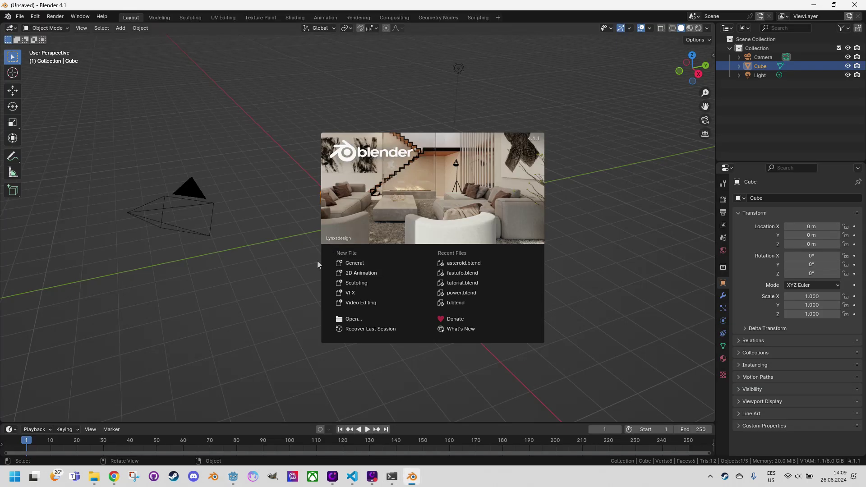
{"action": "left_click", "coordinate": [459, 264]}
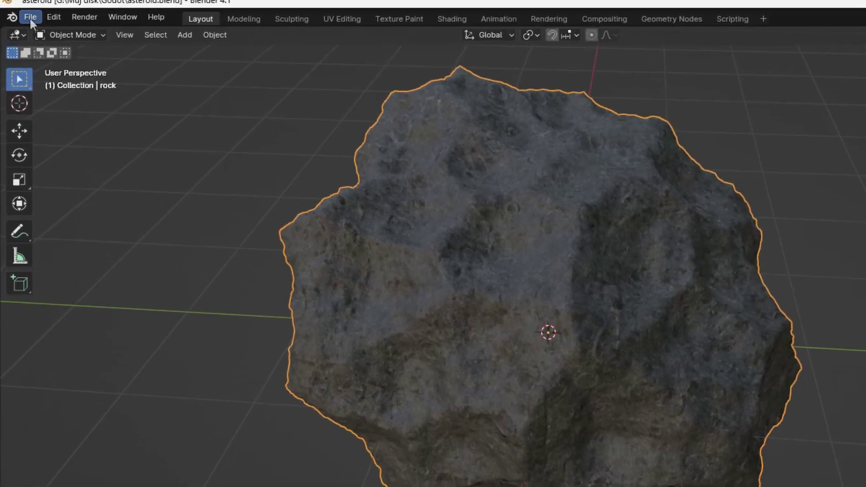
{"action": "left_click", "coordinate": [19, 17]}
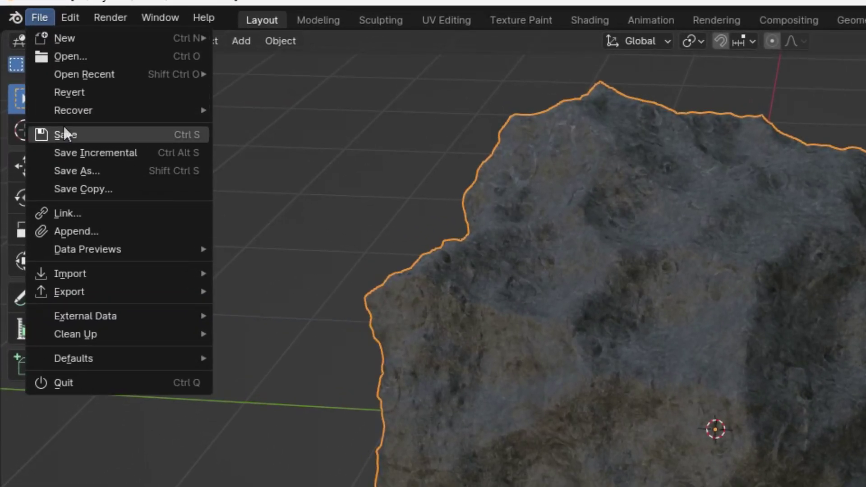
{"action": "mouse_move", "coordinate": [122, 316]}
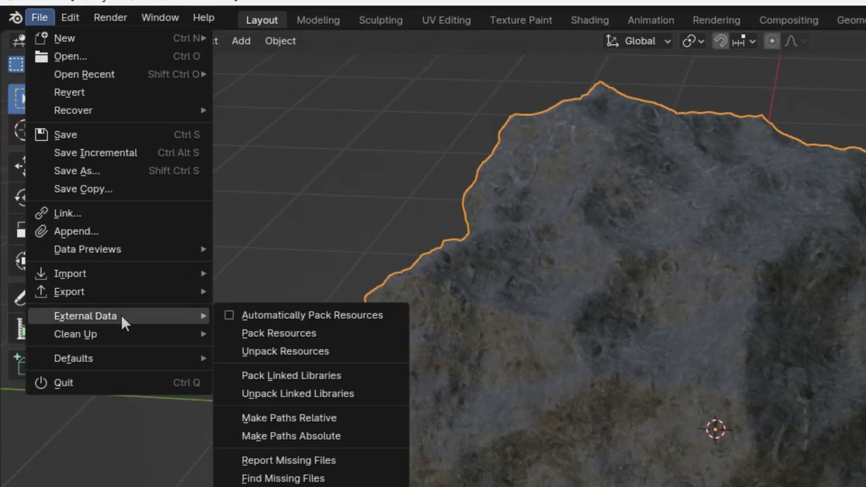
{"action": "left_click", "coordinate": [295, 334]}
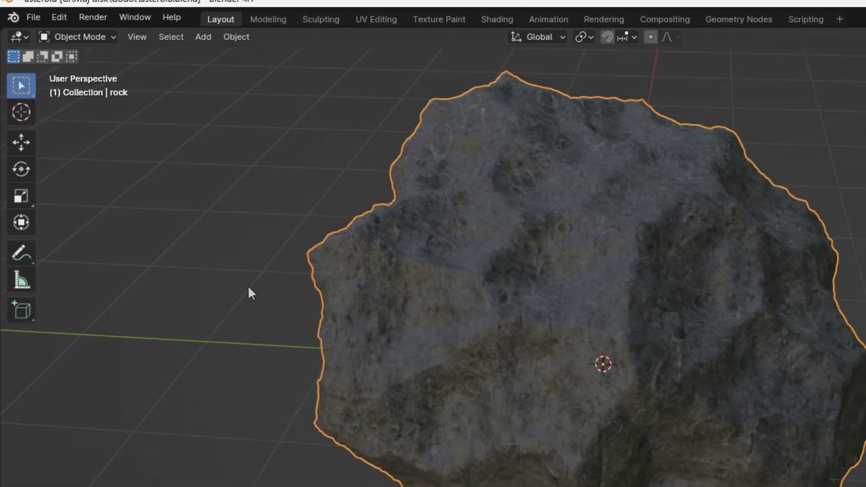
{"action": "key", "text": "ctrl+s"}
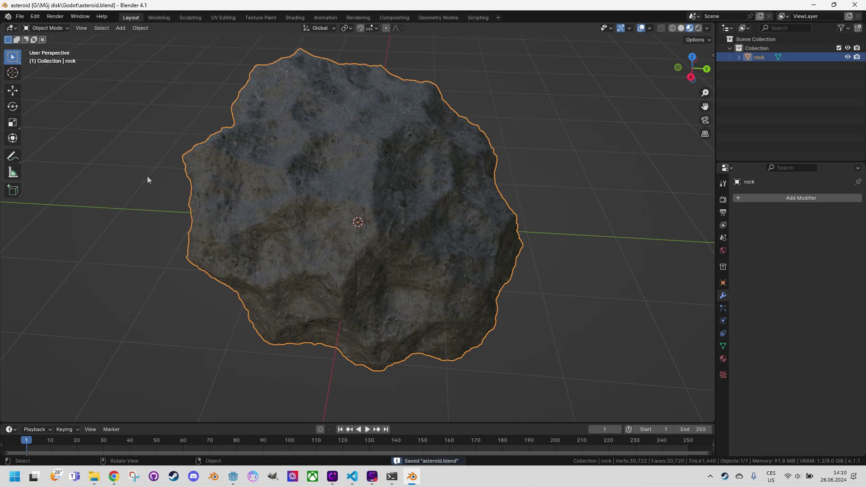
Check the Godot folder on Google Drive (G:), then bring the Godot editor back to the front
{"action": "left_click", "coordinate": [97, 478]}
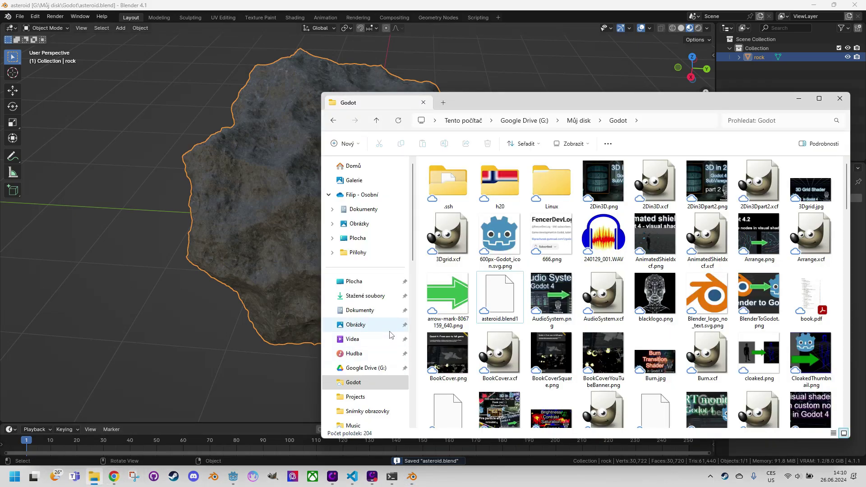
{"action": "left_click", "coordinate": [359, 368]}
{"action": "left_click", "coordinate": [354, 382]}
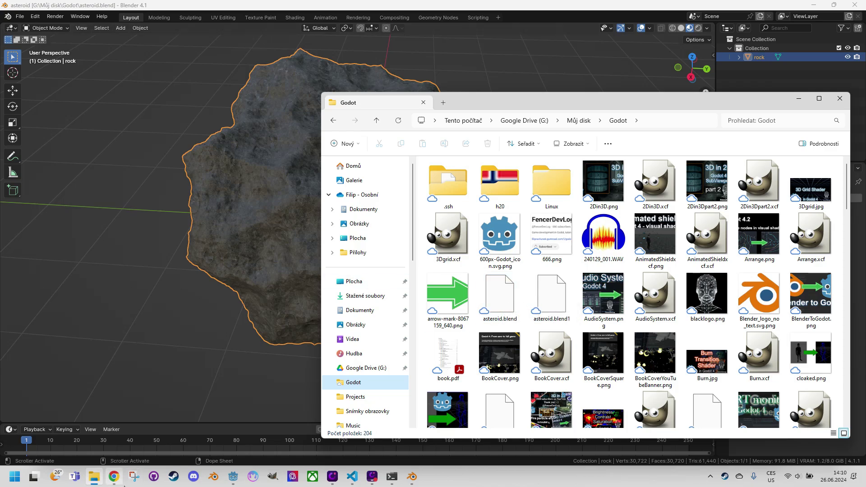
{"action": "mouse_move", "coordinate": [379, 481]}
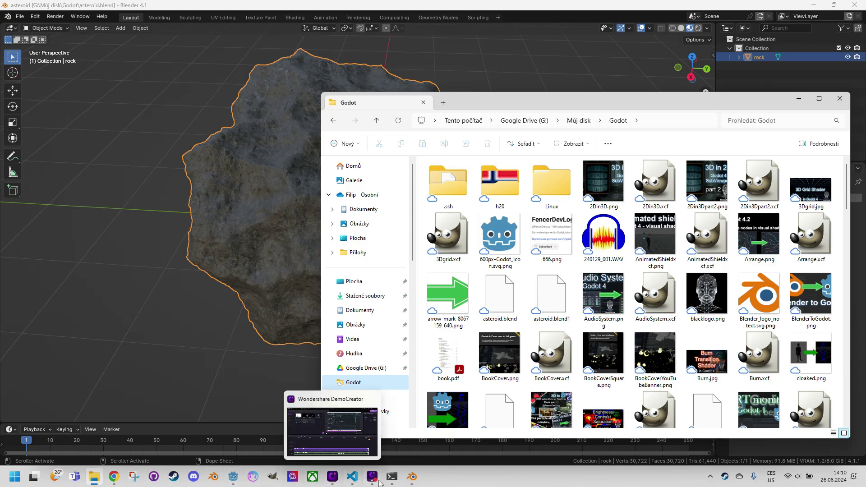
{"action": "left_click", "coordinate": [233, 479]}
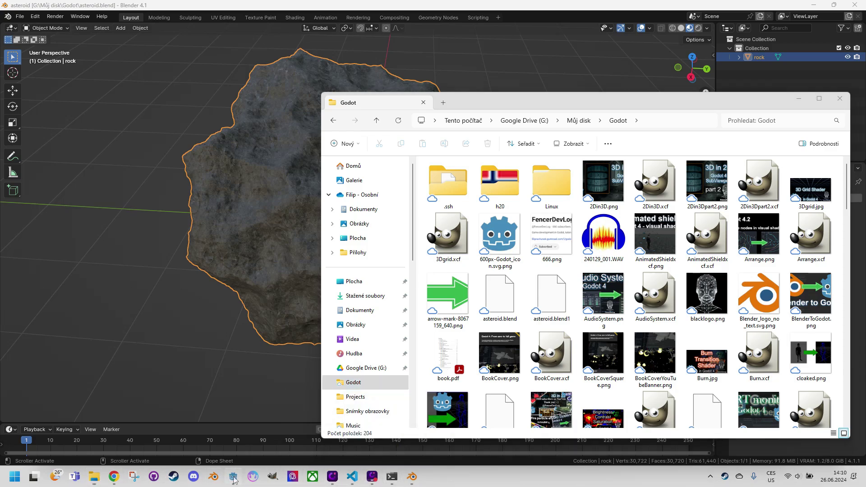
Delete the old asteroid.blend from the models folder in FileSystem
{"action": "double_click", "coordinate": [73, 364]}
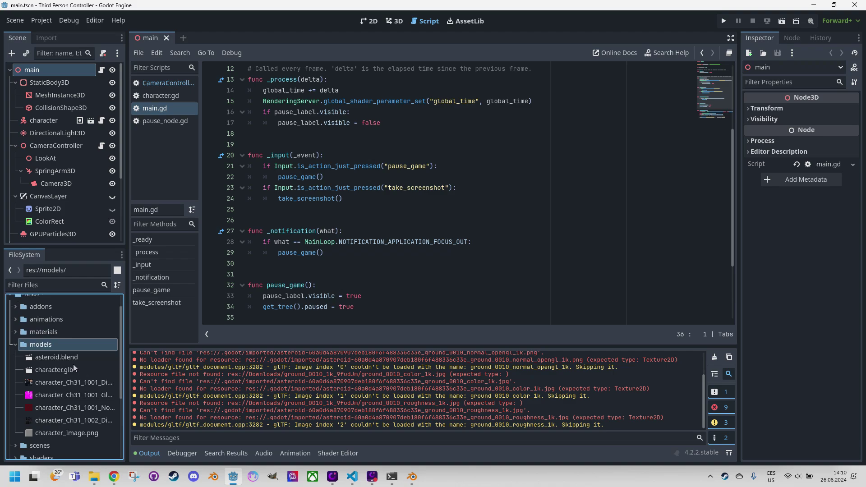
{"action": "left_click", "coordinate": [69, 361]}
{"action": "right_click", "coordinate": [61, 359]}
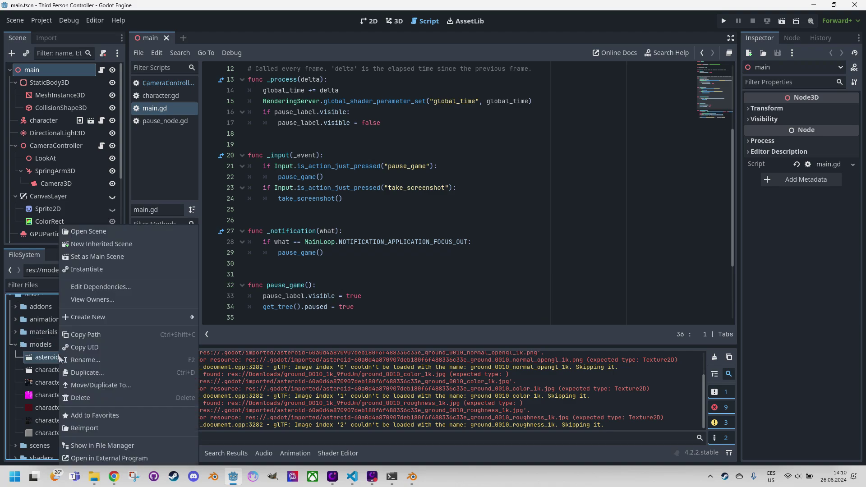
{"action": "left_click", "coordinate": [92, 399]}
{"action": "left_click", "coordinate": [366, 256]}
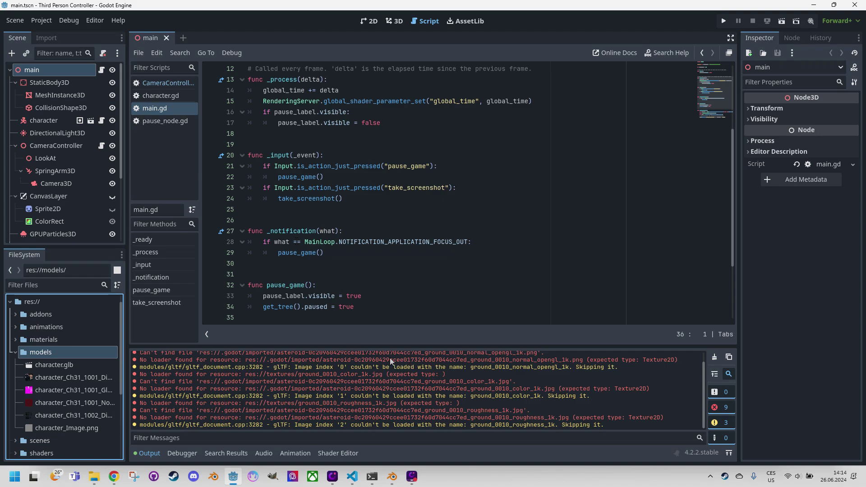
Clear the Output log and drag the repacked asteroid.blend into the models folder
{"action": "left_click", "coordinate": [715, 357]}
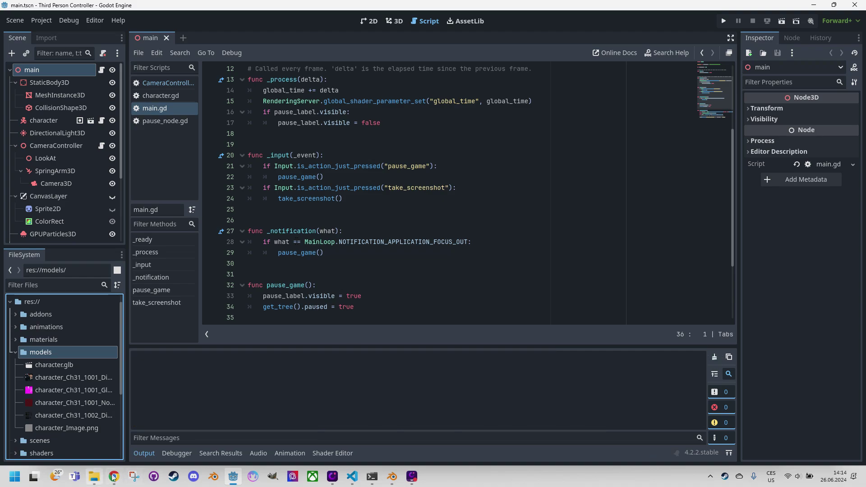
{"action": "left_click", "coordinate": [94, 476]}
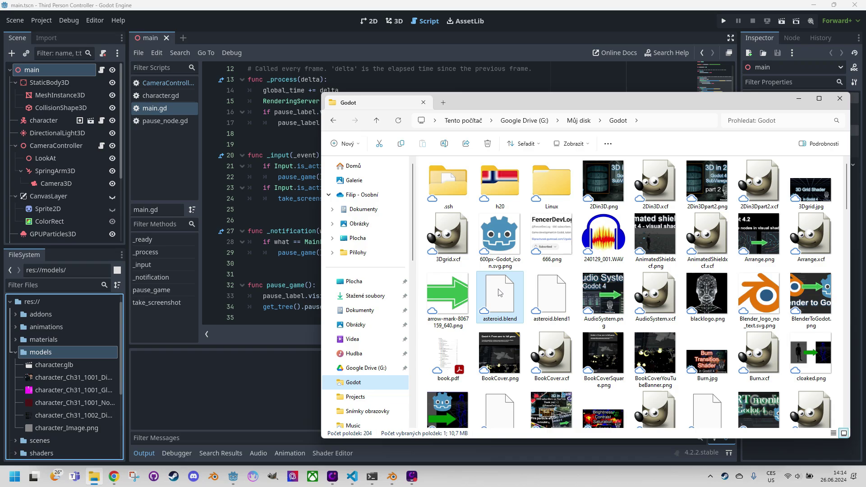
{"action": "left_click_drag", "start_coordinate": [499, 293], "coordinate": [35, 356]}
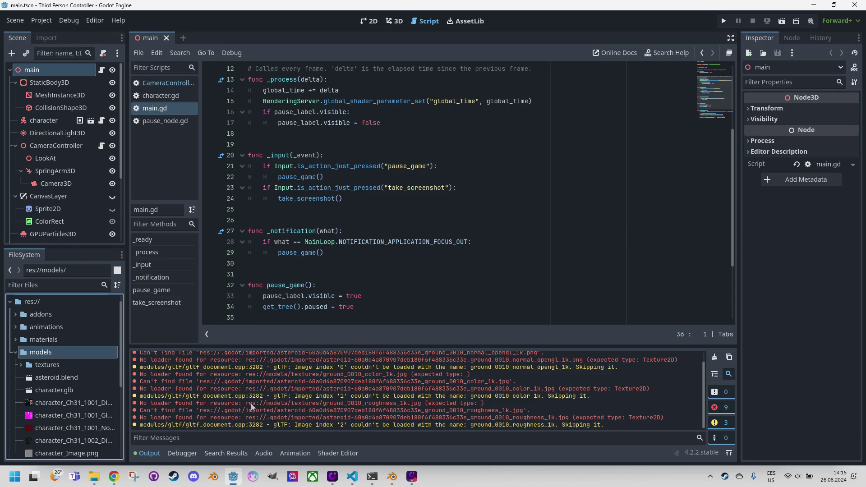
Inspect the new textures folder under models, then collapse it
{"action": "double_click", "coordinate": [187, 396]}
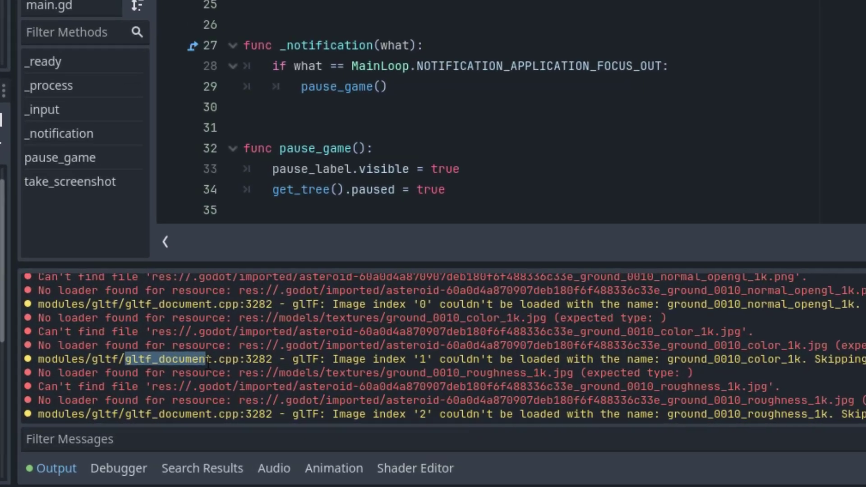
{"action": "left_click", "coordinate": [228, 396]}
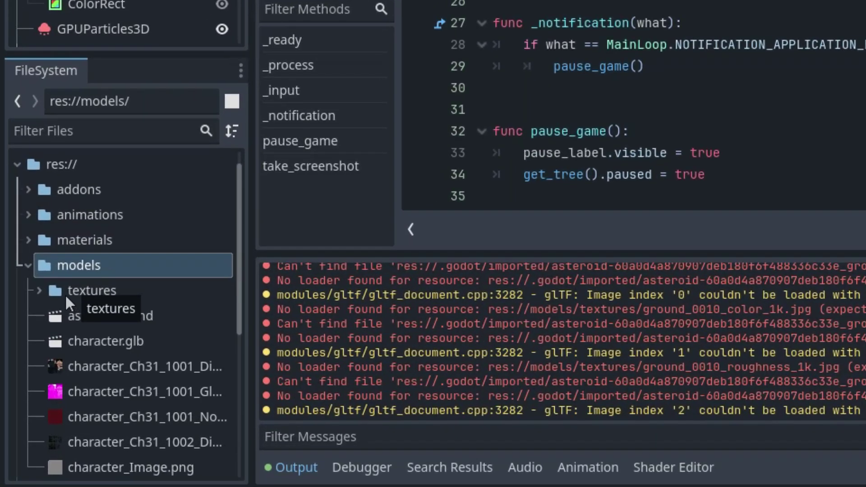
{"action": "left_click", "coordinate": [82, 293]}
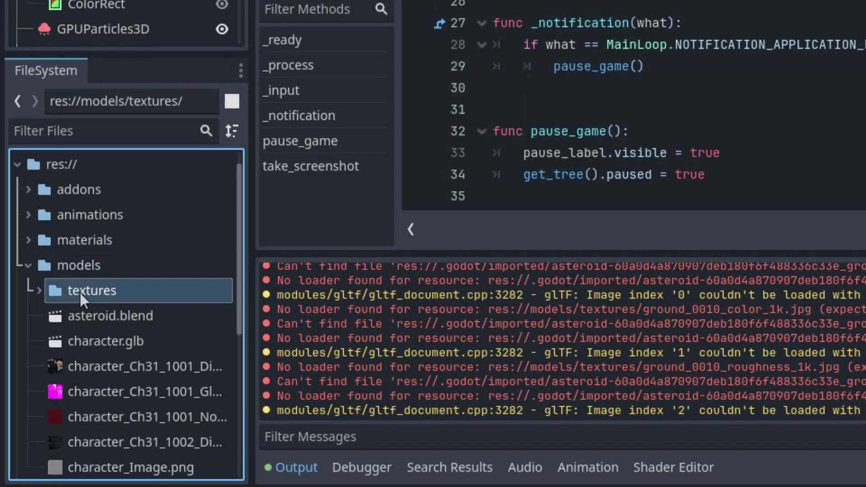
{"action": "left_click", "coordinate": [41, 291]}
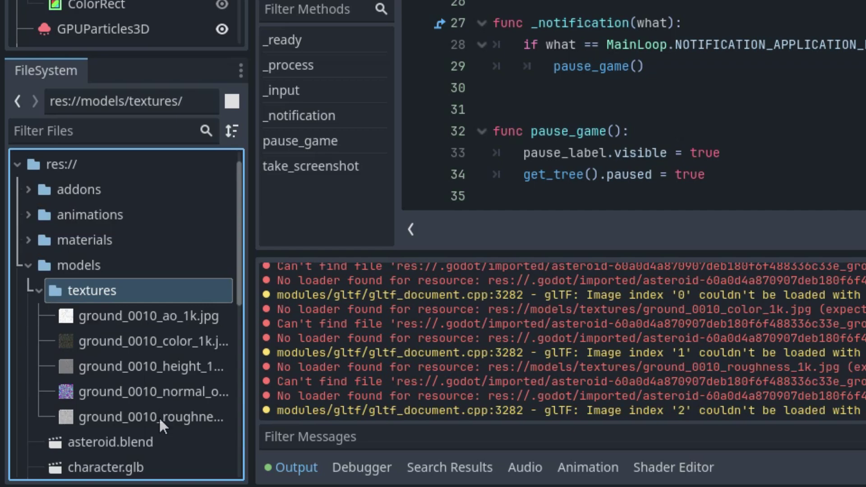
{"action": "mouse_move", "coordinate": [158, 315]}
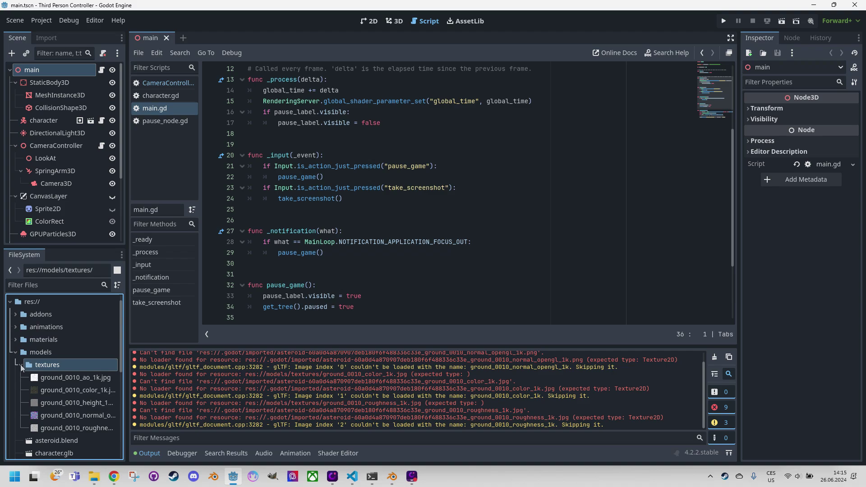
{"action": "left_click", "coordinate": [21, 363]}
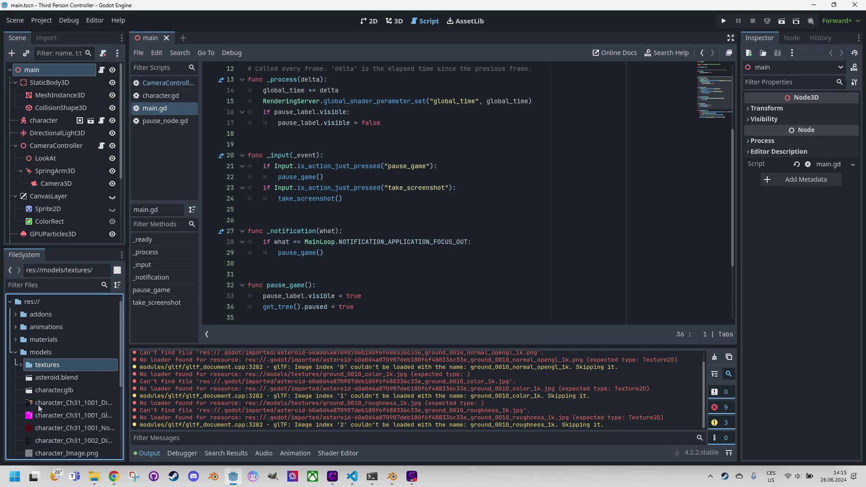
Review asteroid.blend in Advanced Import Settings, rotating the preview, then close the dialog
{"action": "double_click", "coordinate": [62, 381]}
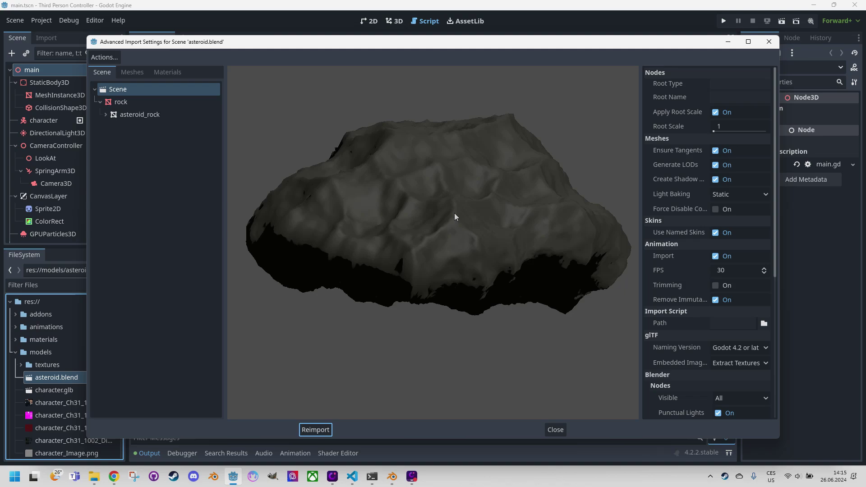
{"action": "left_click_drag", "start_coordinate": [440, 218], "coordinate": [397, 263]}
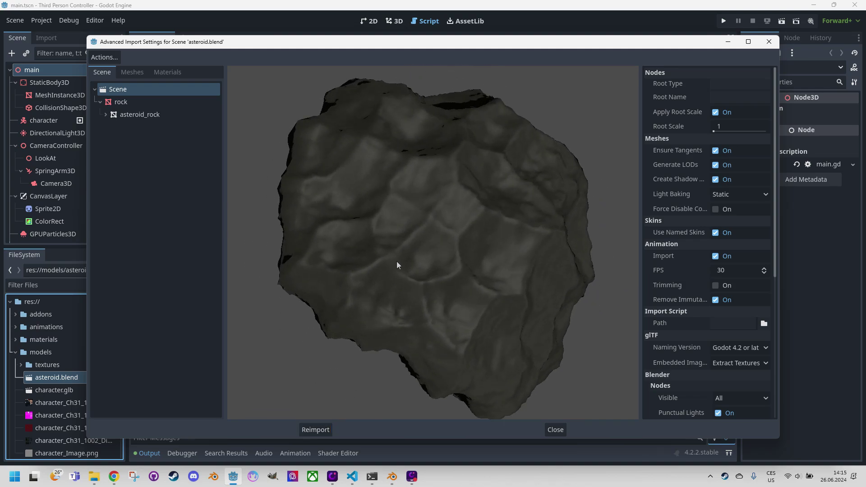
{"action": "left_click", "coordinate": [556, 430]}
Try dragging asteroid.blend into the 3D view, then return to the Script workspace
{"action": "left_click", "coordinate": [401, 20]}
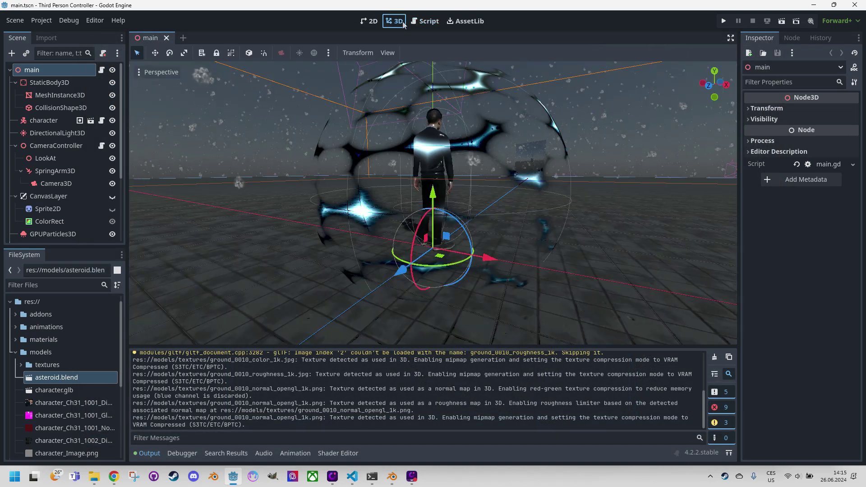
{"action": "left_click_drag", "start_coordinate": [57, 377], "coordinate": [75, 381]}
{"action": "left_click", "coordinate": [429, 21]}
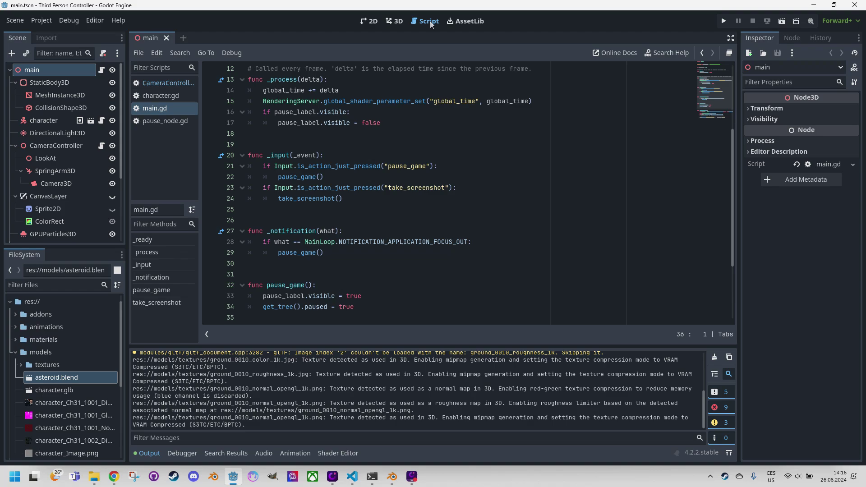
Reimport asteroid.blend, briefly try it in the 3D view, and return to main.gd
{"action": "right_click", "coordinate": [55, 379]}
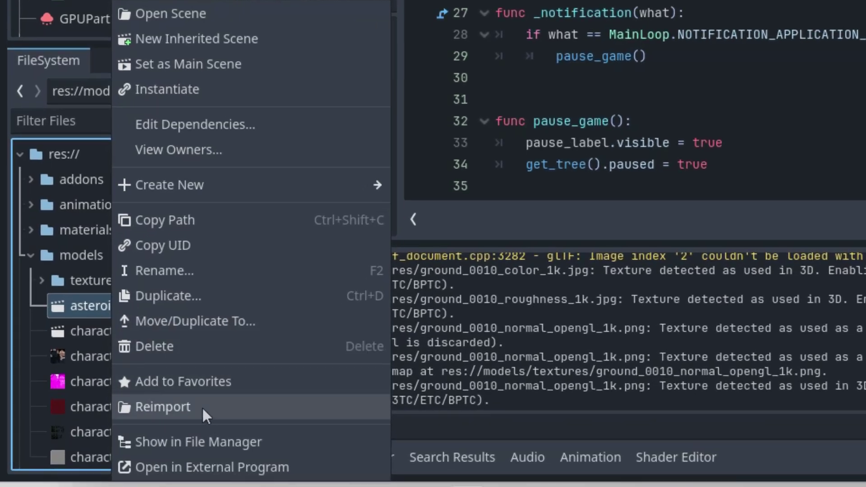
{"action": "left_click", "coordinate": [202, 407]}
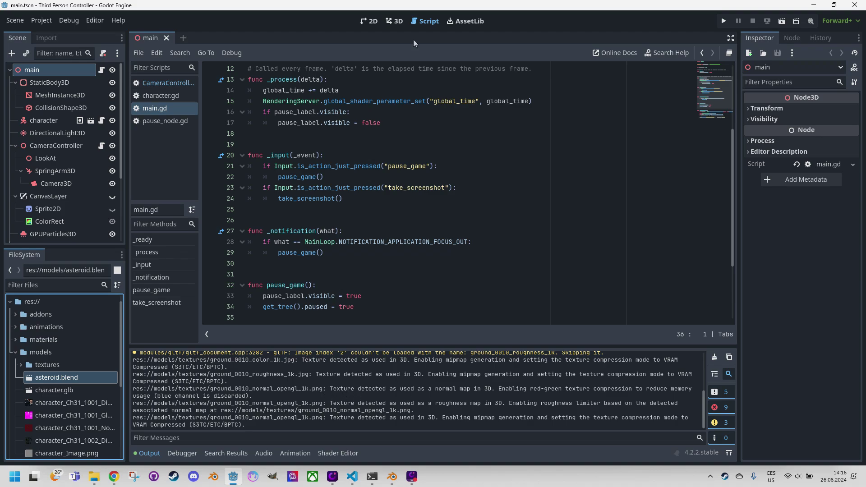
{"action": "left_click", "coordinate": [394, 21]}
{"action": "left_click_drag", "start_coordinate": [57, 377], "coordinate": [73, 381]}
{"action": "left_click", "coordinate": [424, 21]}
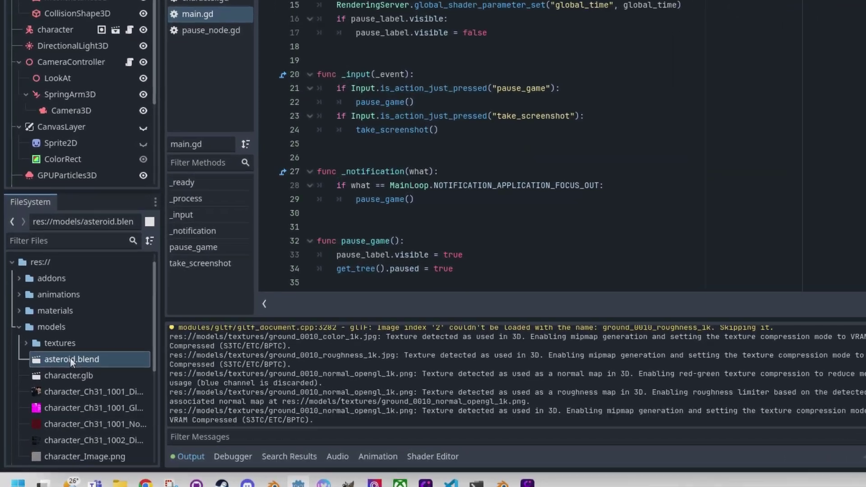
Create a New Inherited Scene from asteroid.blend and select its rock mesh node
{"action": "right_click", "coordinate": [55, 377]}
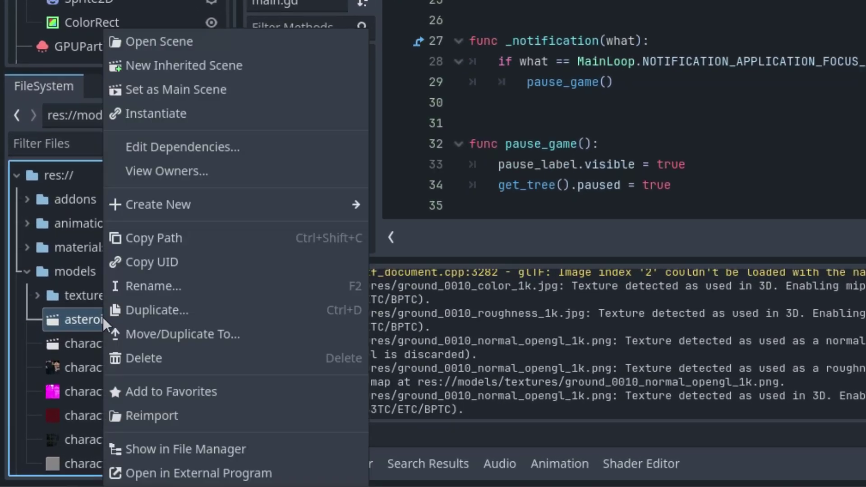
{"action": "left_click", "coordinate": [199, 52]}
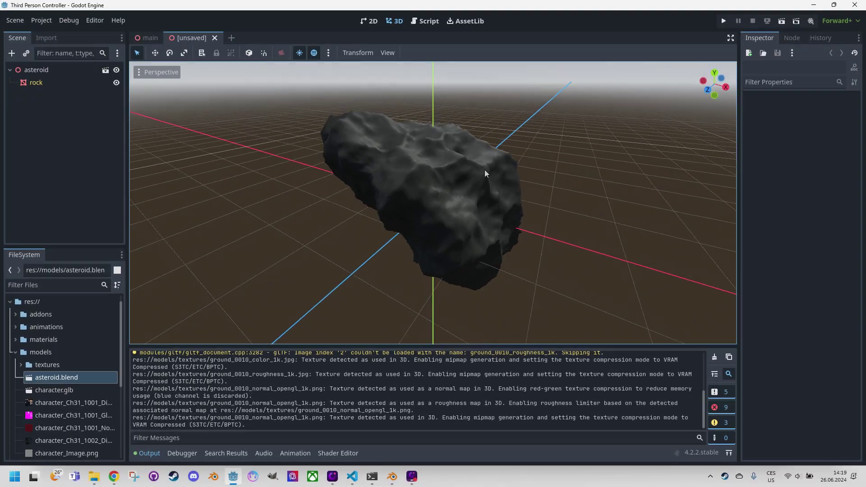
{"action": "middle_click_drag", "start_coordinate": [484, 170], "coordinate": [448, 169]}
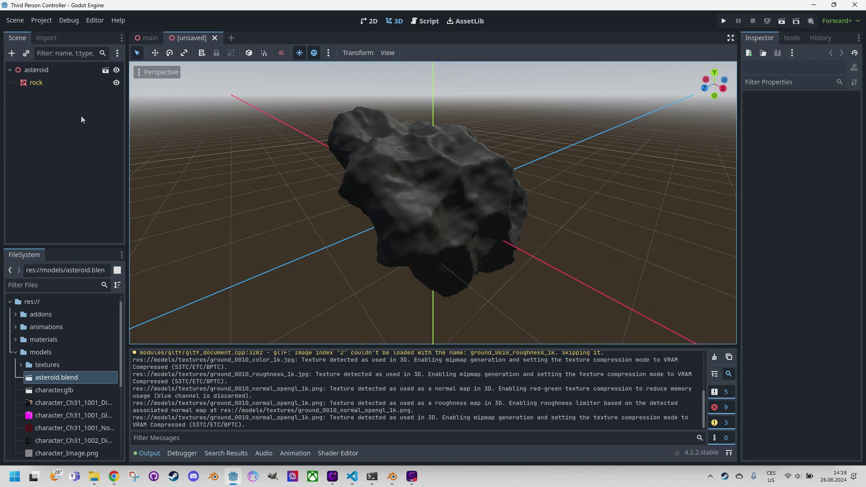
{"action": "left_click", "coordinate": [50, 82]}
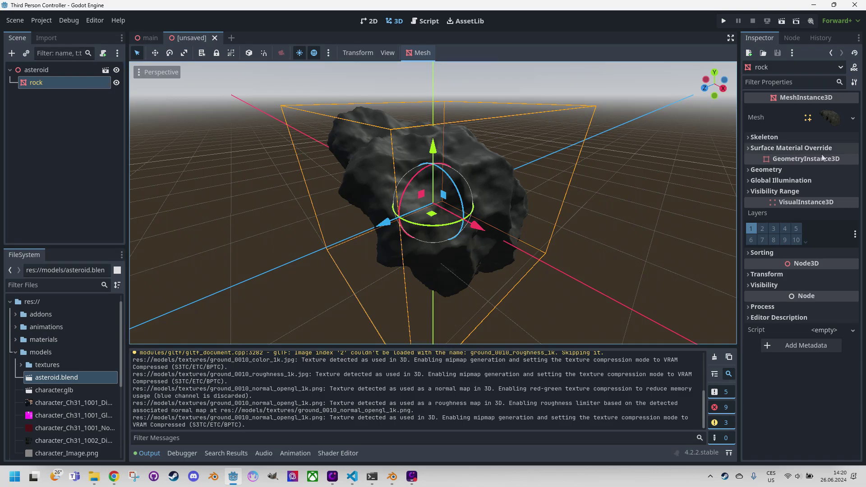
Expand the rock's Mesh, its Surface 0 section, and the Material.001 material in the Inspector
{"action": "left_click", "coordinate": [829, 119]}
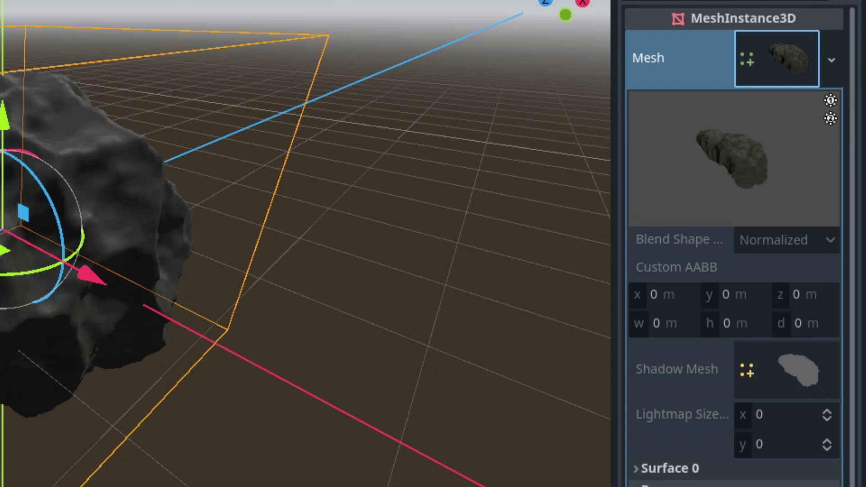
{"action": "left_click", "coordinate": [732, 469]}
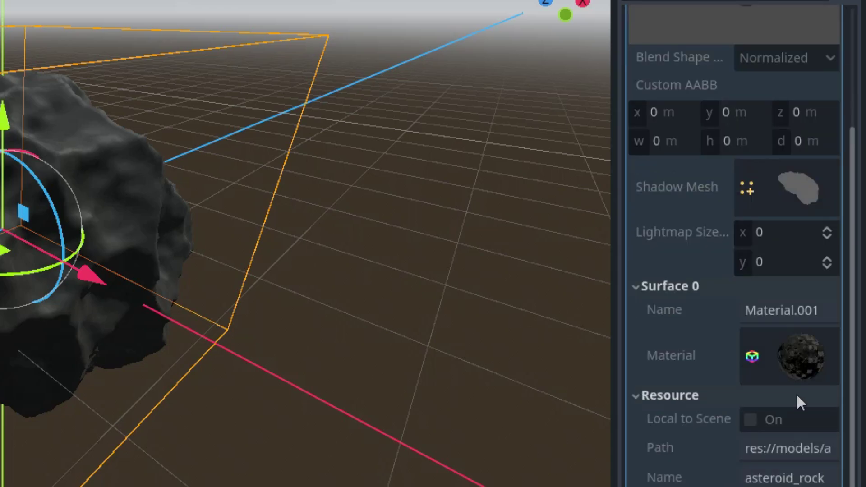
{"action": "left_click", "coordinate": [802, 358]}
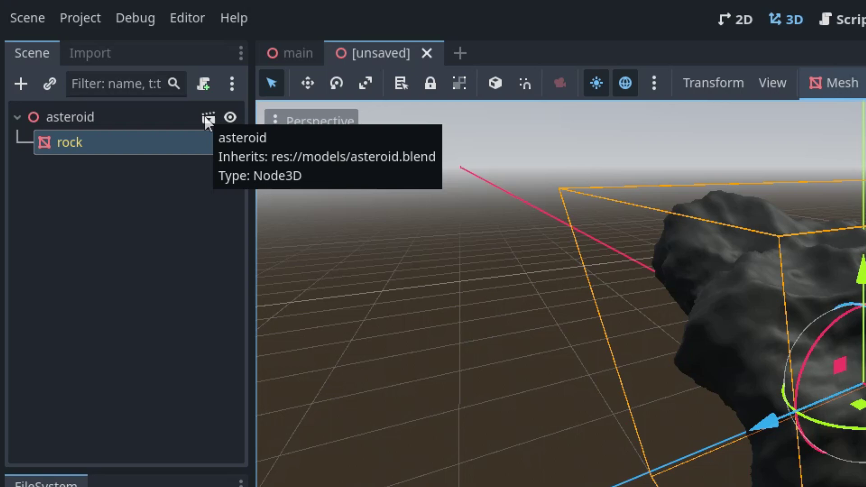
Try opening the asteroid scene for editing twice, choosing New Inherited, then close both extra tabs
{"action": "left_click", "coordinate": [208, 119]}
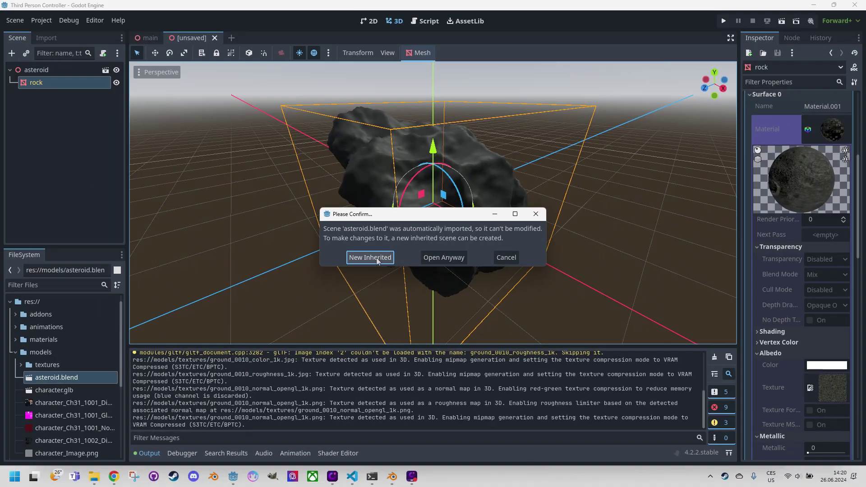
{"action": "left_click", "coordinate": [376, 258]}
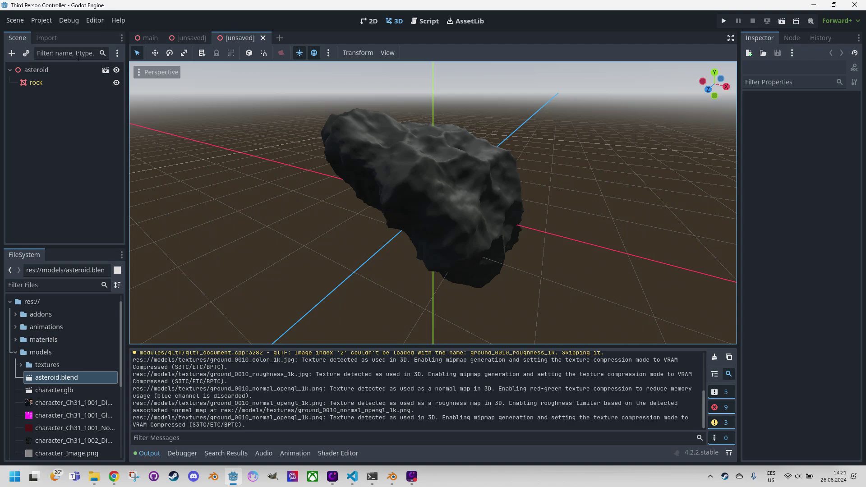
{"action": "left_click", "coordinate": [105, 70]}
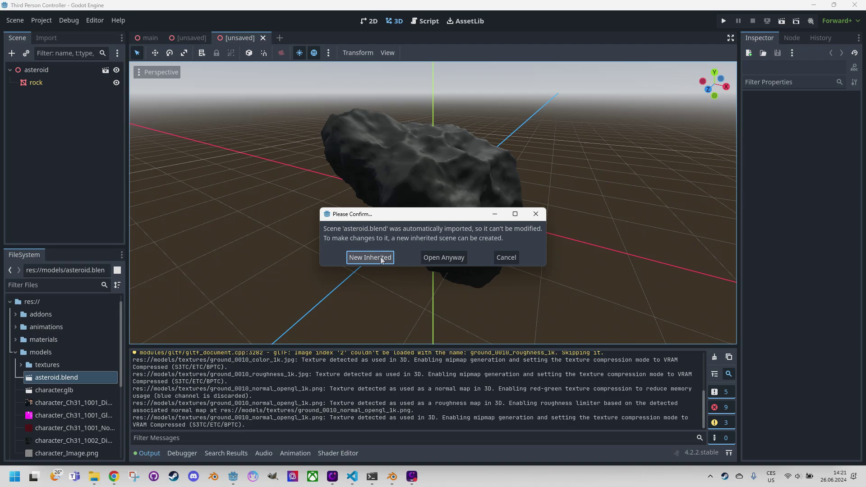
{"action": "left_click", "coordinate": [381, 259]}
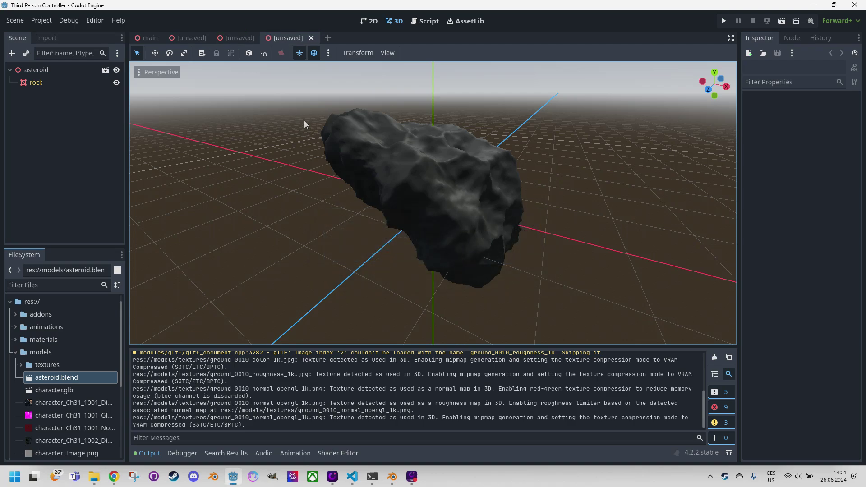
{"action": "middle_click", "coordinate": [281, 37]}
{"action": "middle_click", "coordinate": [240, 38]}
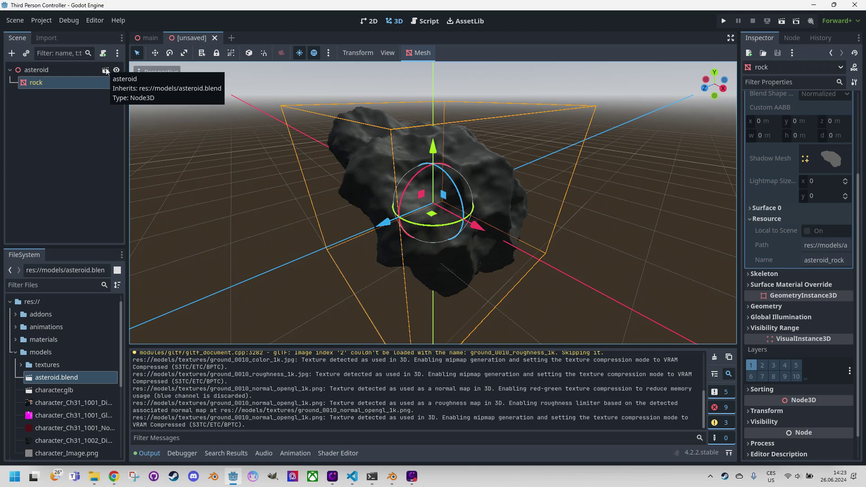
Open the original imported asteroid scene despite the warning and select the rock node
{"action": "left_click", "coordinate": [106, 70]}
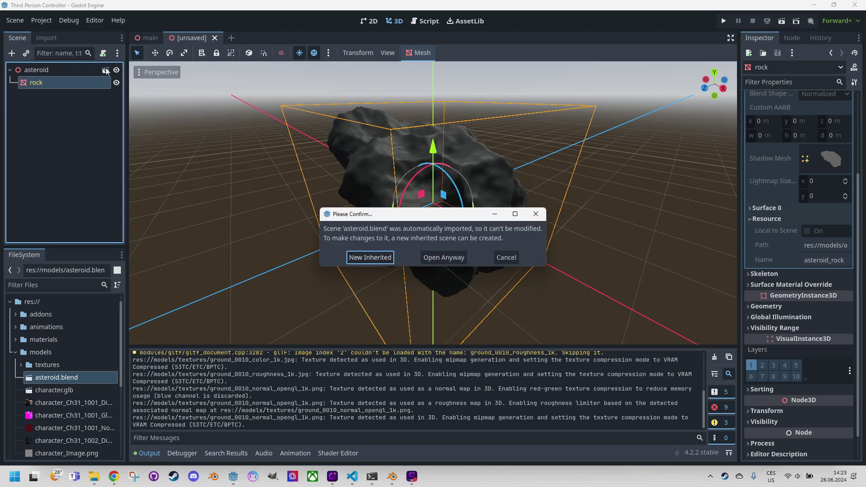
{"action": "left_click", "coordinate": [443, 263]}
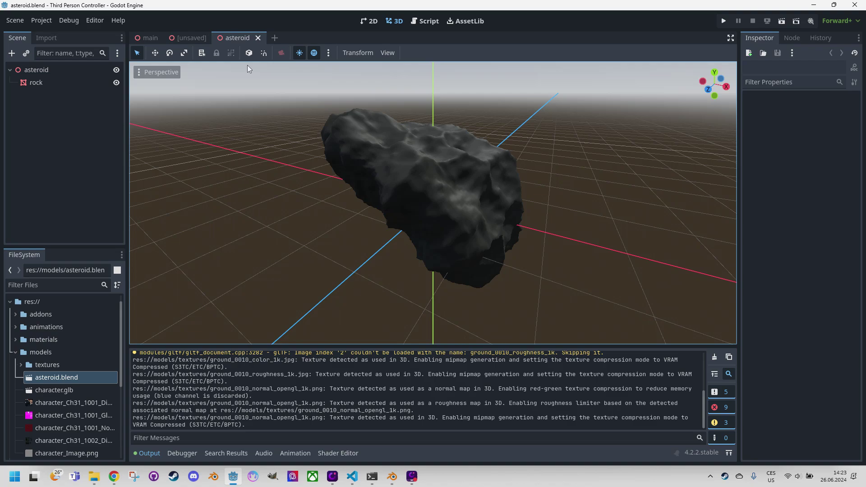
{"action": "left_click", "coordinate": [59, 81]}
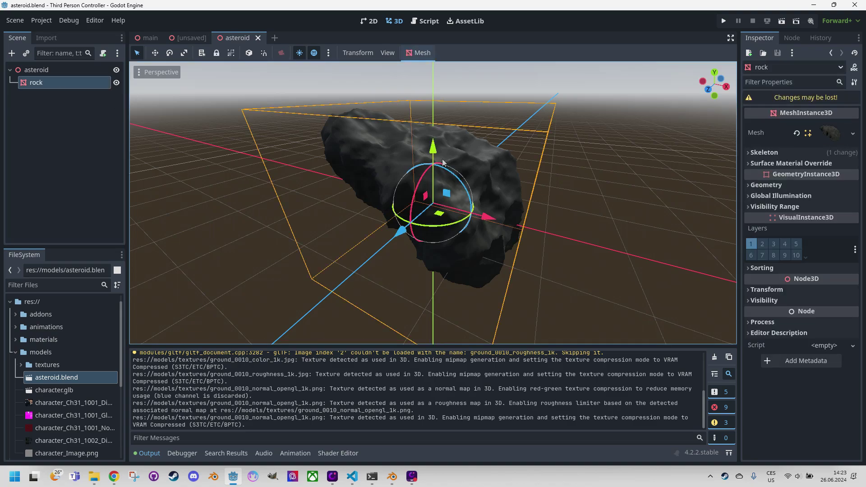
Expand the rock's Mesh, Surface 0 and Material properties in the Inspector
{"action": "left_click", "coordinate": [831, 133]}
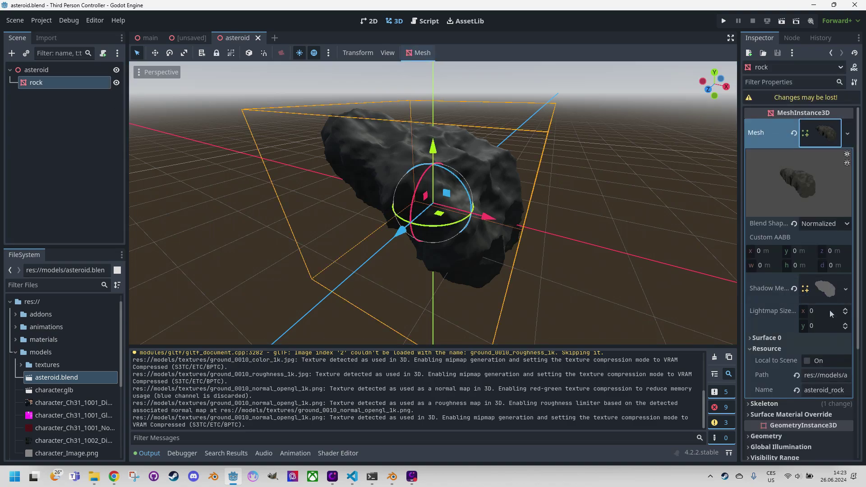
{"action": "left_click", "coordinate": [764, 338]}
{"action": "scroll", "coordinate": [782, 337], "scroll_direction": "down", "scroll_amount": 1}
{"action": "left_click", "coordinate": [825, 330]}
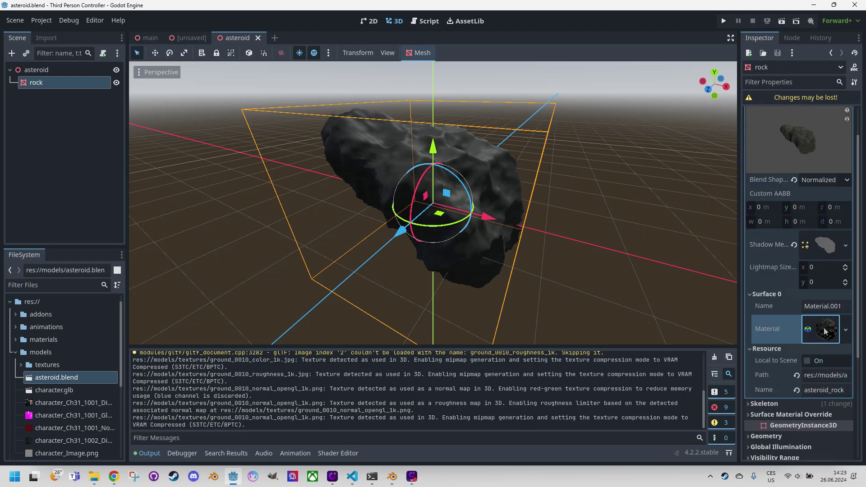
{"action": "scroll", "coordinate": [825, 338], "scroll_direction": "down", "scroll_amount": 5}
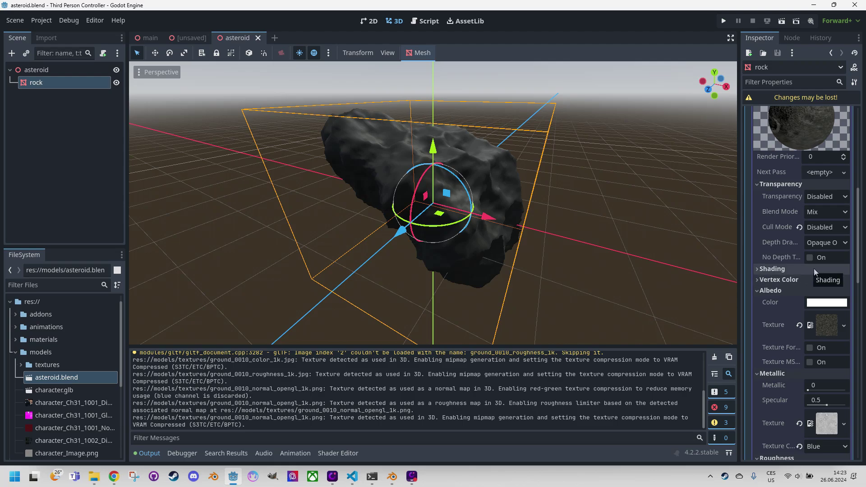
{"action": "scroll", "coordinate": [813, 269], "scroll_direction": "up", "scroll_amount": 10}
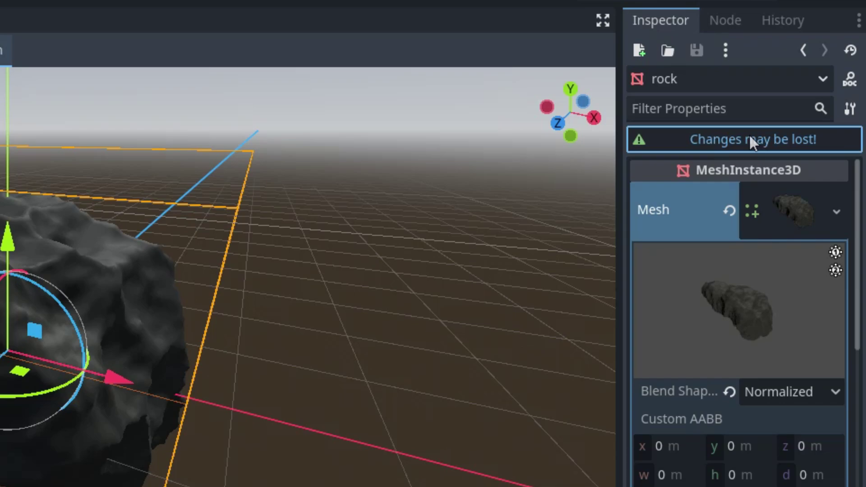
Acknowledge the alert that changes to the imported asteroid scene won't be kept
{"action": "left_click", "coordinate": [749, 135]}
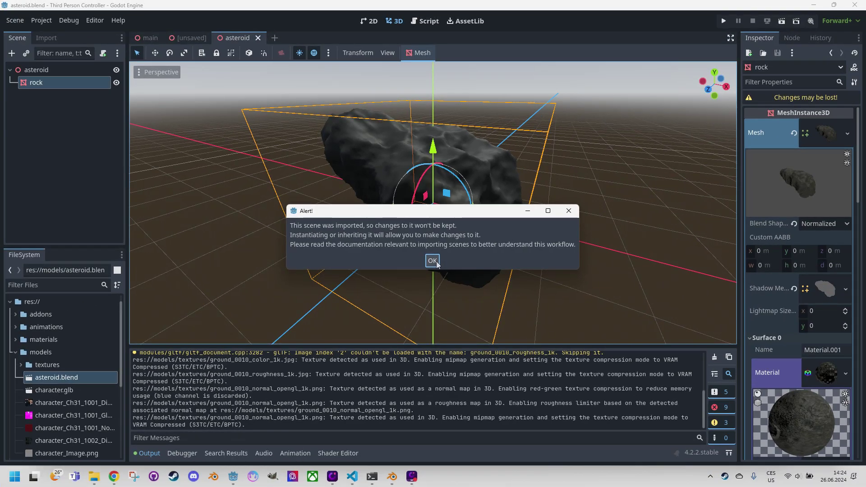
{"action": "left_click", "coordinate": [437, 262]}
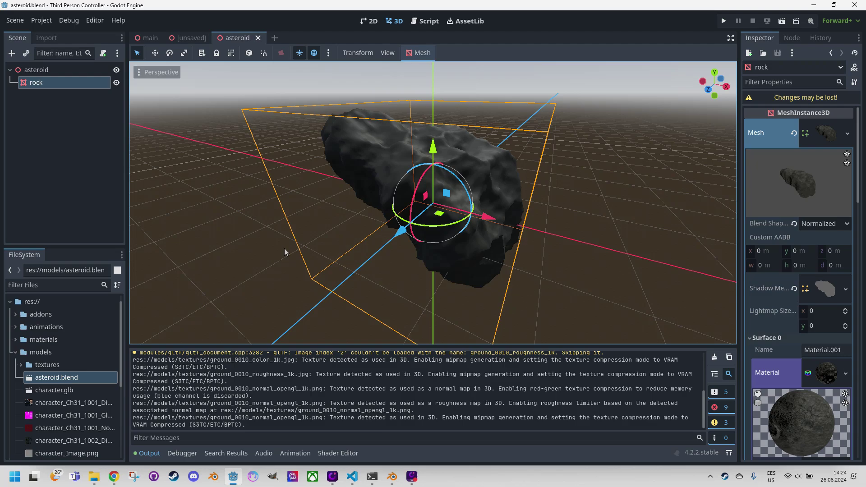
Save the asteroid as asteroid.tscn in res://scenes, then close its tab
{"action": "left_click", "coordinate": [21, 20]}
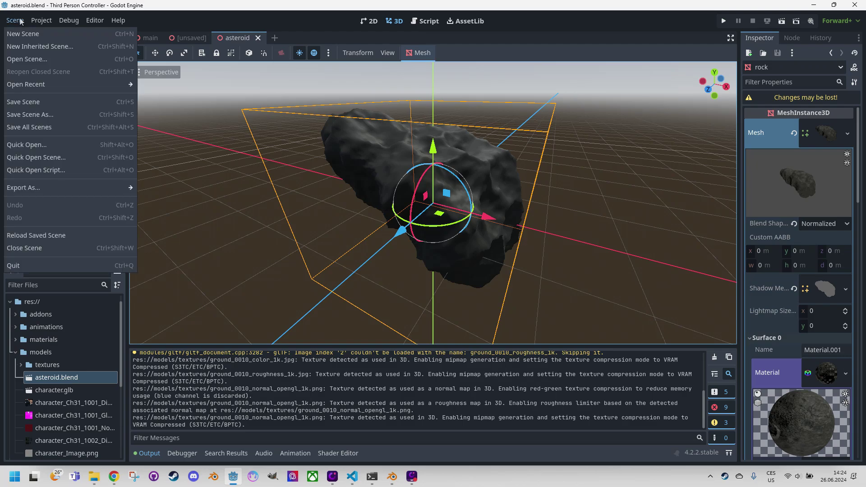
{"action": "left_click", "coordinate": [36, 115]}
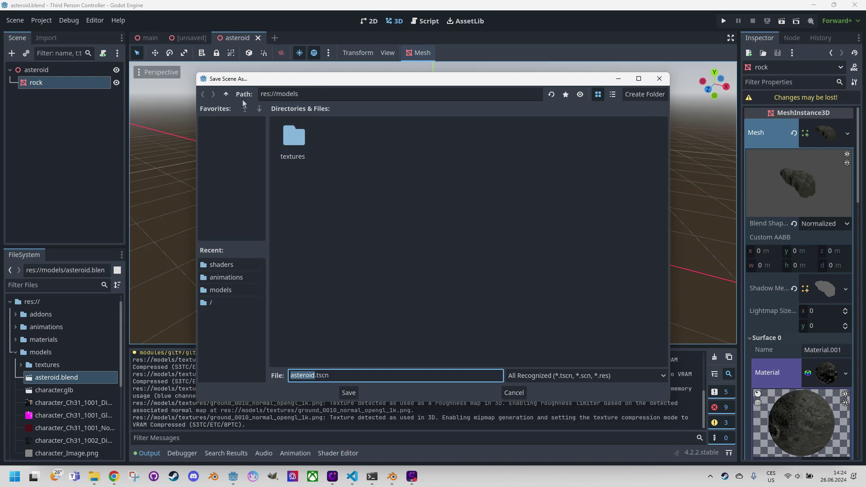
{"action": "left_click", "coordinate": [226, 93]}
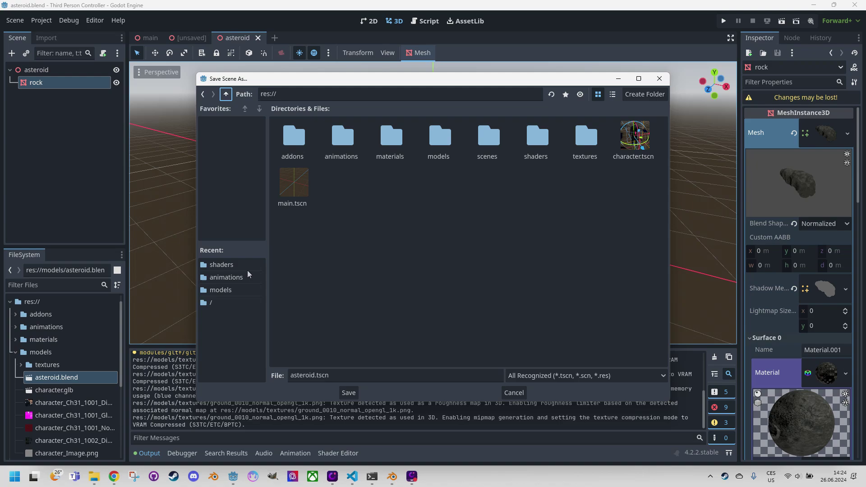
{"action": "double_click", "coordinate": [493, 140]}
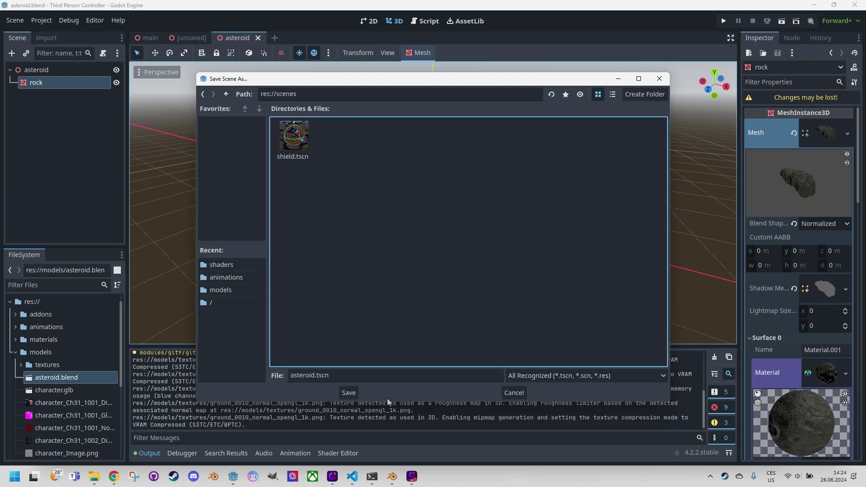
{"action": "left_click", "coordinate": [349, 390]}
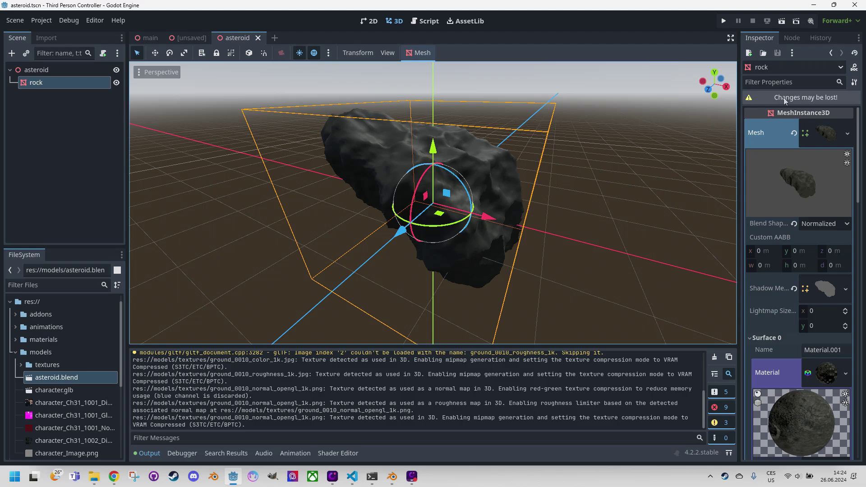
{"action": "left_click", "coordinate": [258, 38]}
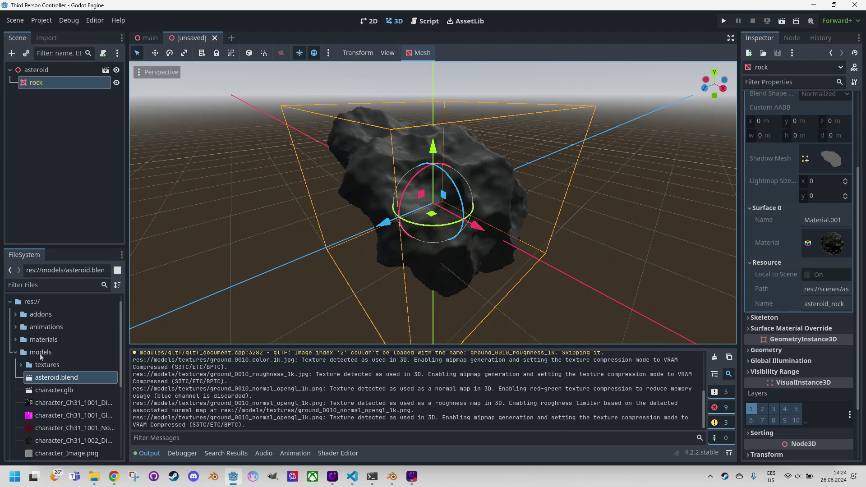
{"action": "scroll", "coordinate": [22, 358], "scroll_direction": "down", "scroll_amount": 5}
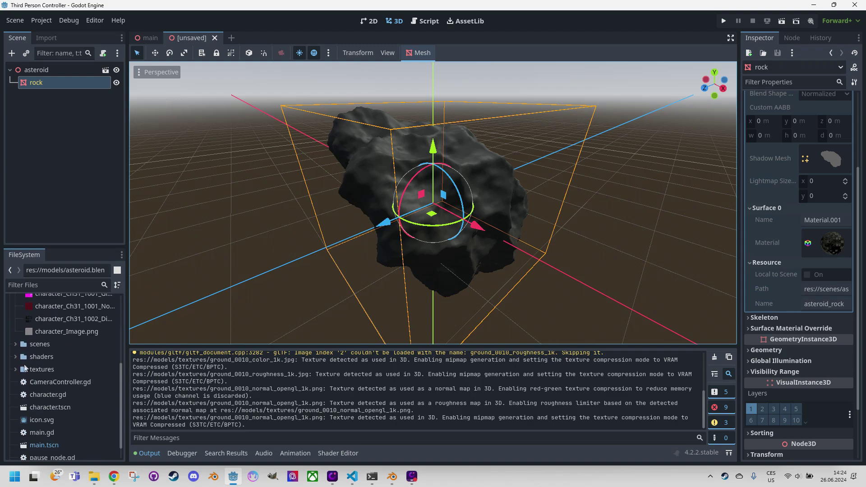
{"action": "left_click", "coordinate": [16, 344]}
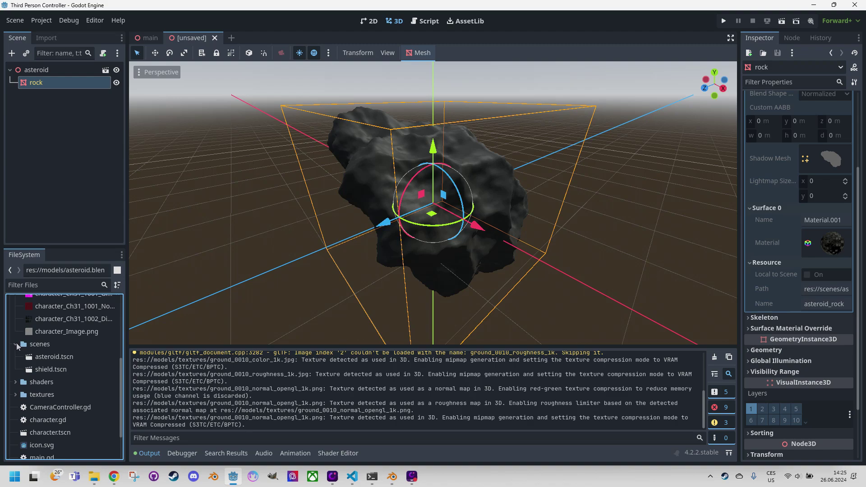
{"action": "double_click", "coordinate": [54, 356]}
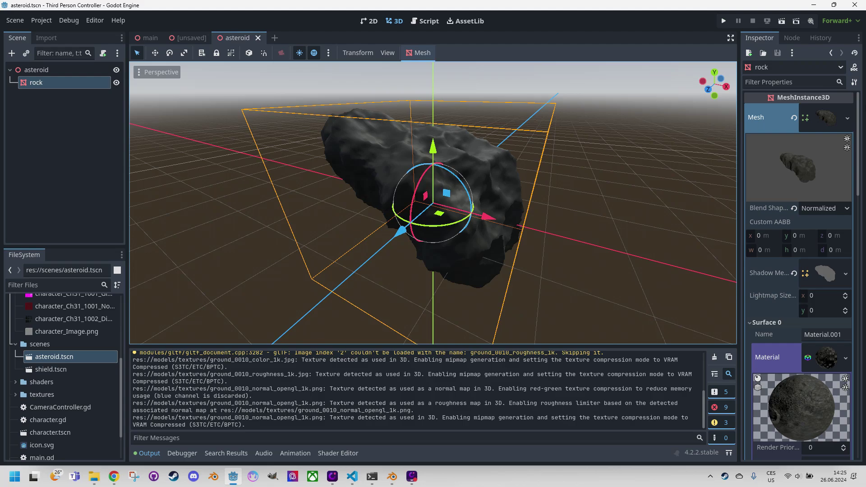
{"action": "scroll", "coordinate": [830, 155], "scroll_direction": "down", "scroll_amount": 5}
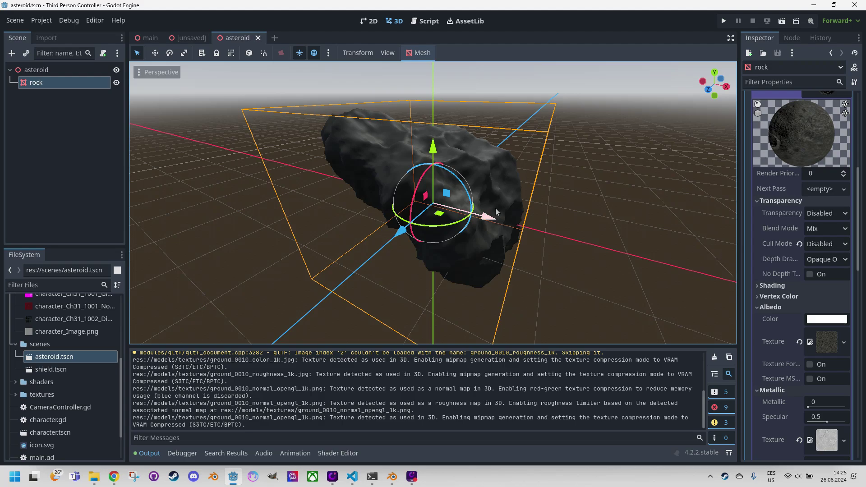
{"action": "middle_click", "coordinate": [242, 40]}
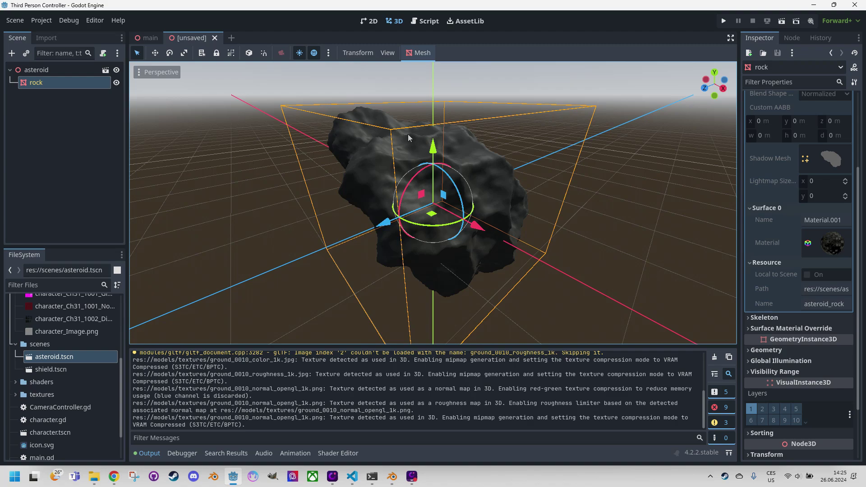
Make the rock node's mesh unique
{"action": "left_click", "coordinate": [24, 85]}
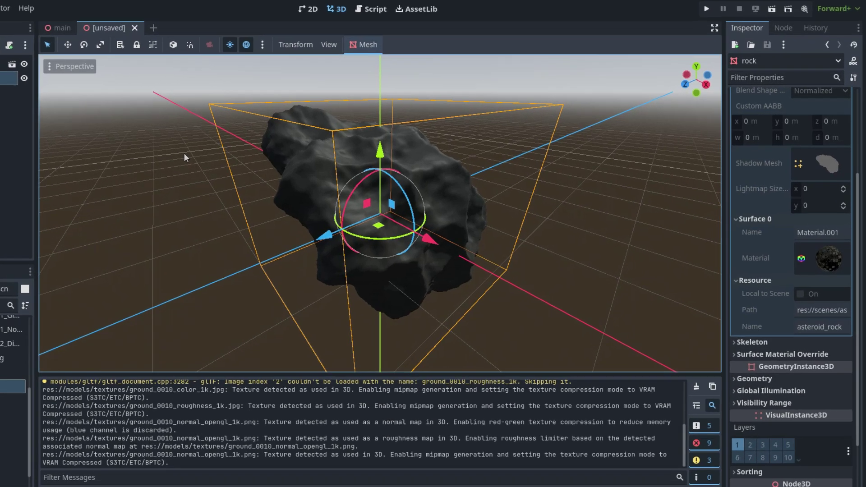
{"action": "scroll", "coordinate": [814, 190], "scroll_direction": "up", "scroll_amount": 5}
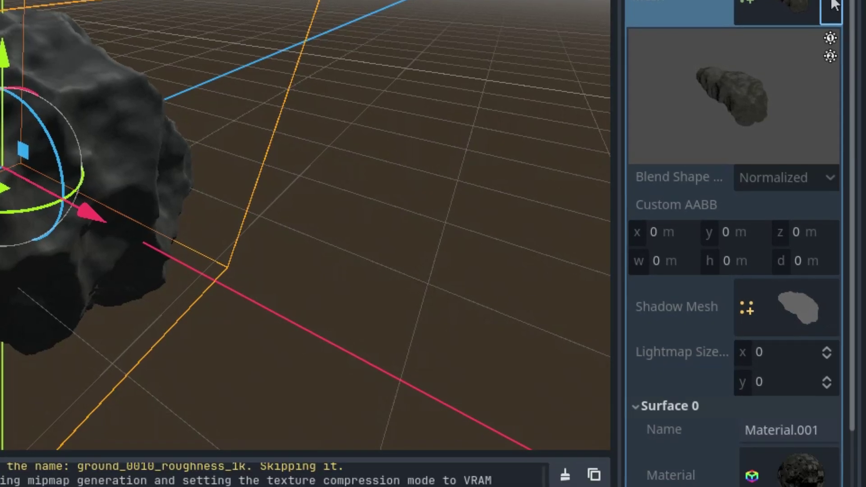
{"action": "left_click", "coordinate": [832, 9]}
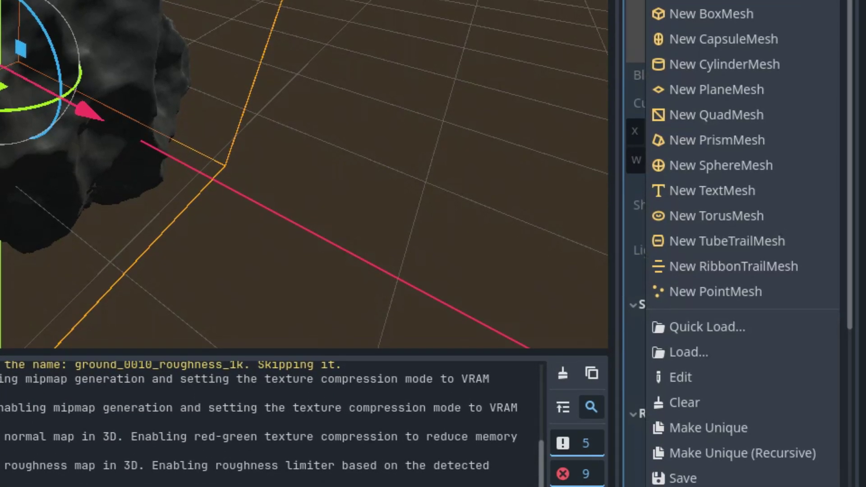
{"action": "left_click", "coordinate": [747, 426]}
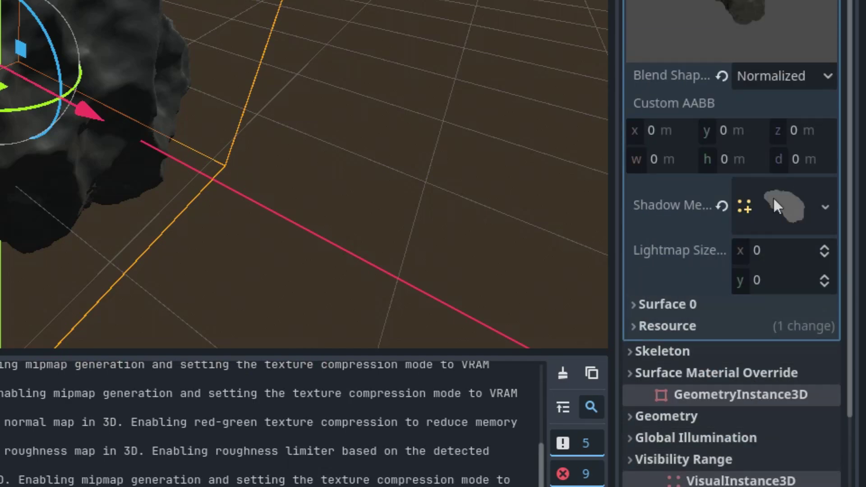
Make the rock's Surface 0 material unique
{"action": "scroll", "coordinate": [774, 200], "scroll_direction": "down", "scroll_amount": 2}
{"action": "left_click", "coordinate": [633, 213]}
{"action": "scroll", "coordinate": [721, 212], "scroll_direction": "down", "scroll_amount": 2}
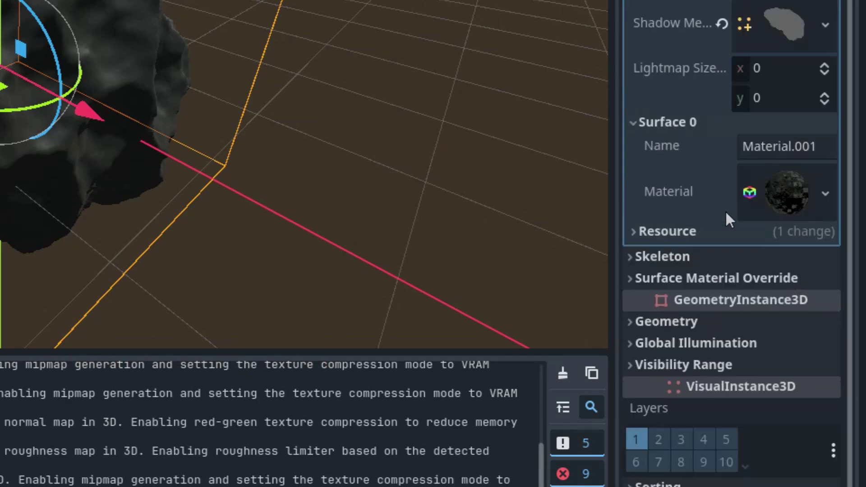
{"action": "left_click", "coordinate": [785, 195]}
{"action": "left_click", "coordinate": [827, 193]}
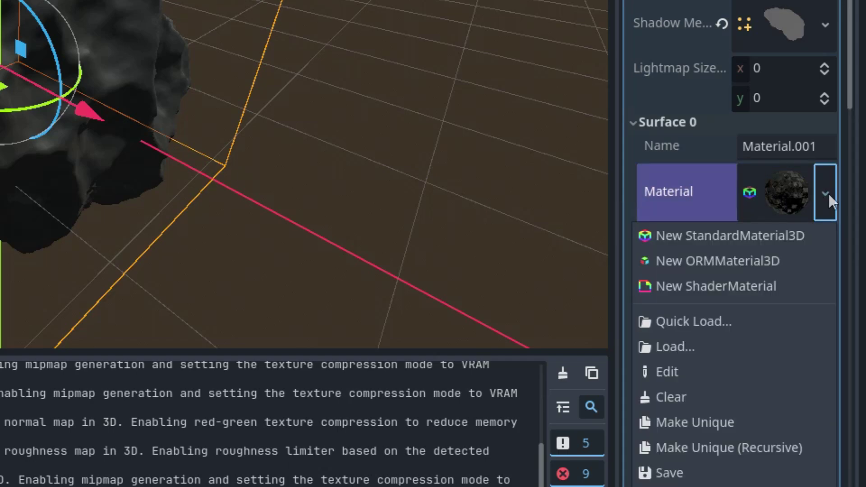
{"action": "left_click", "coordinate": [707, 422]}
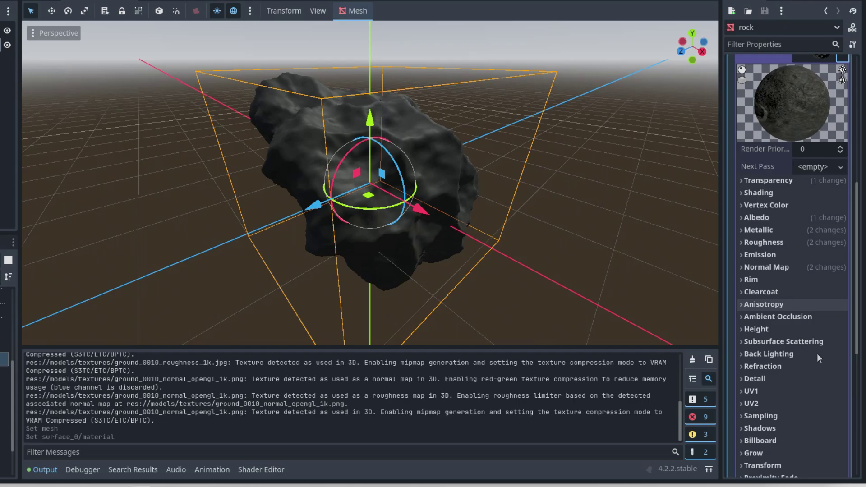
{"action": "scroll", "coordinate": [784, 361], "scroll_direction": "down", "scroll_amount": 5}
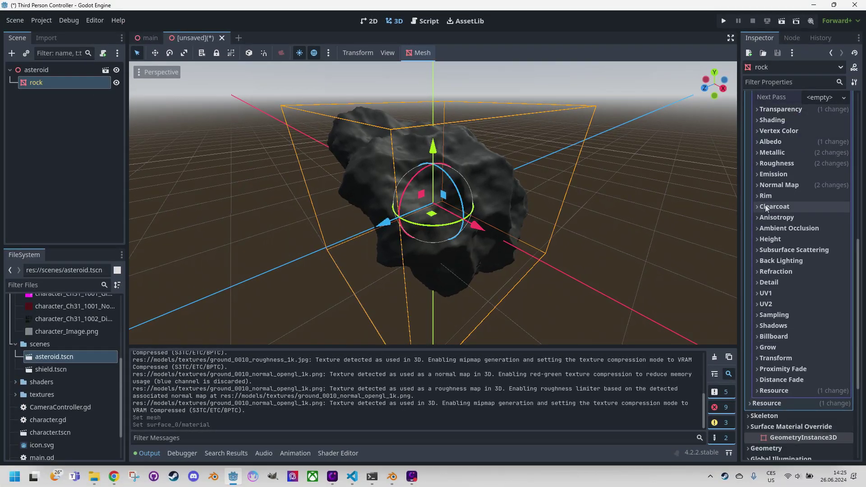
Enable Triplanar under UV1 in the rock's material so the crater texture maps correctly
{"action": "left_click", "coordinate": [758, 293]}
{"action": "scroll", "coordinate": [477, 183], "scroll_direction": "up", "scroll_amount": 3}
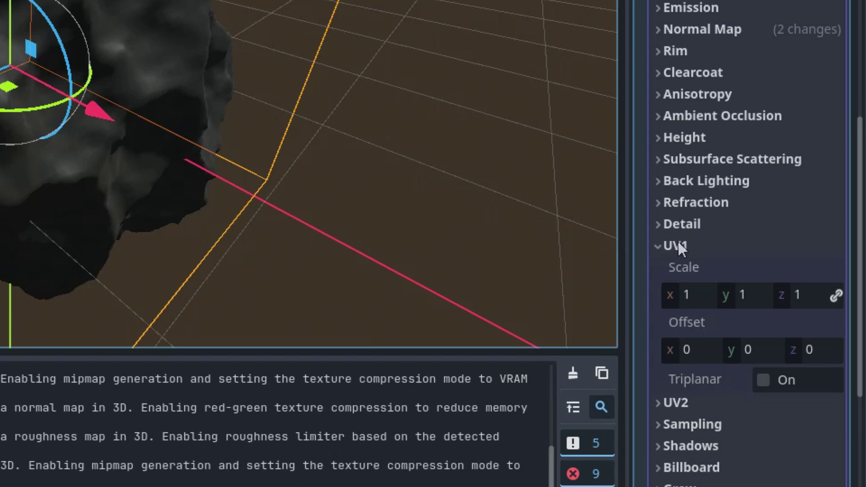
{"action": "left_click", "coordinate": [761, 380]}
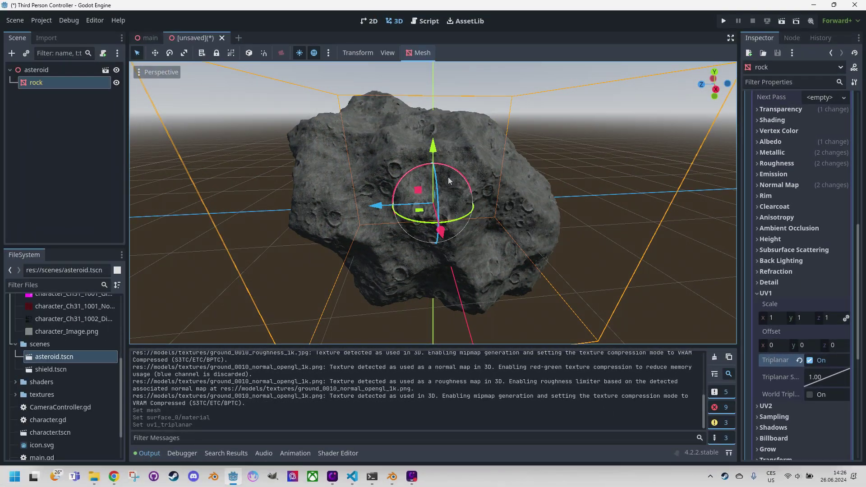
{"action": "scroll", "coordinate": [449, 181], "scroll_direction": "up", "scroll_amount": 2}
{"action": "scroll", "coordinate": [535, 164], "scroll_direction": "down", "scroll_amount": 2}
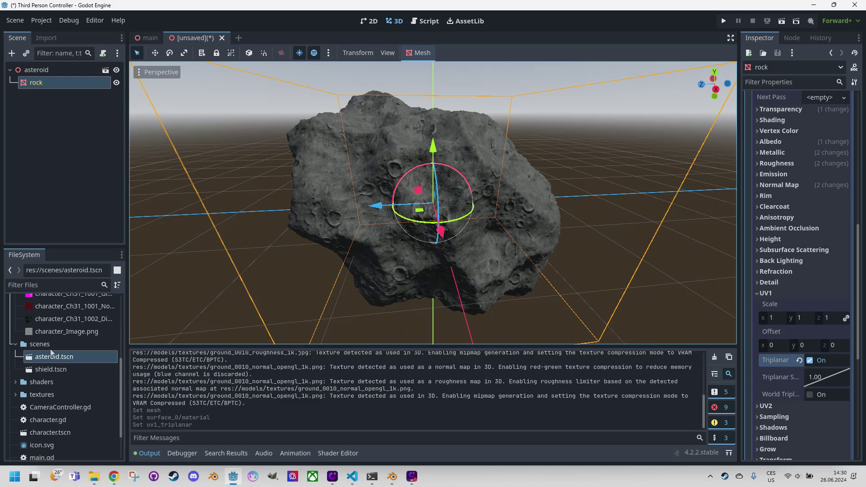
{"action": "scroll", "coordinate": [59, 351], "scroll_direction": "up", "scroll_amount": 5}
{"action": "left_click", "coordinate": [62, 377]}
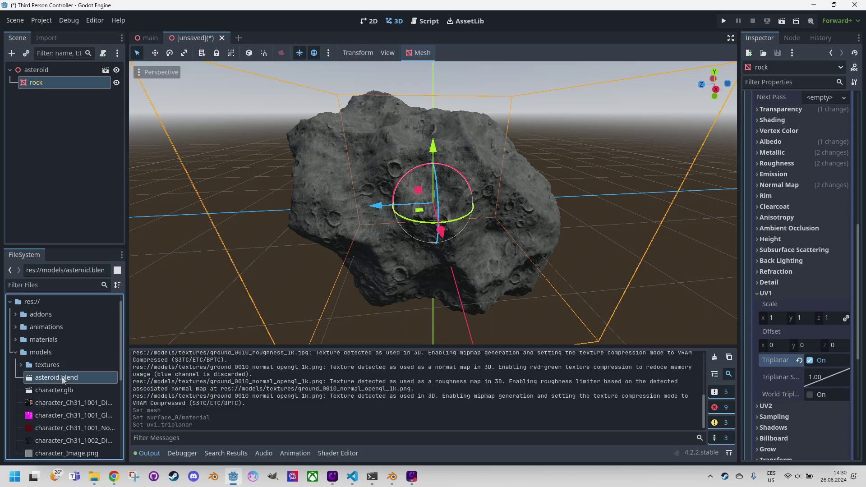